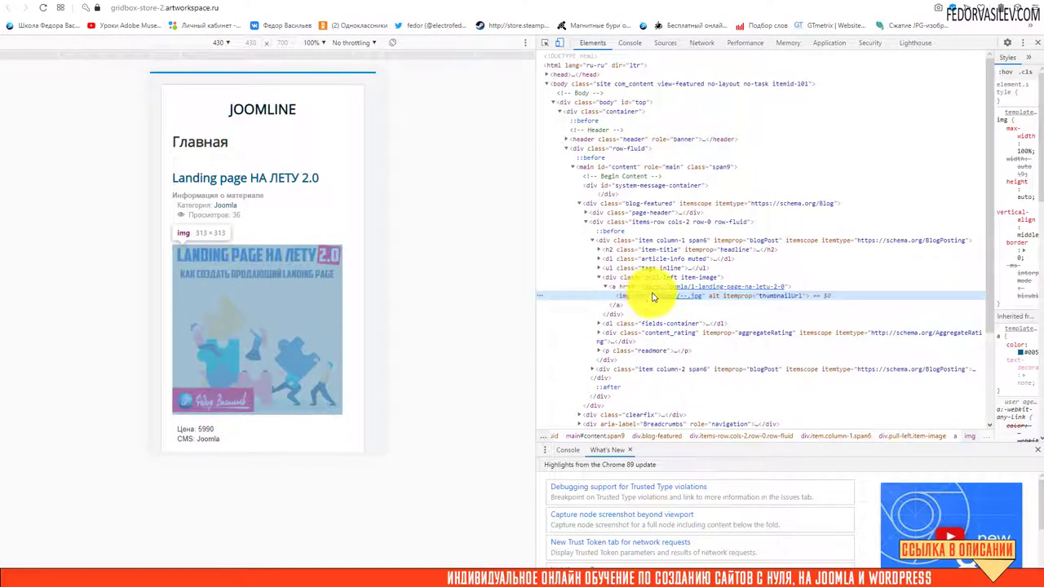
Step: Check the source file of the Landing page article's image in the code inspector, and close the inspector
mouse_move(662, 300)
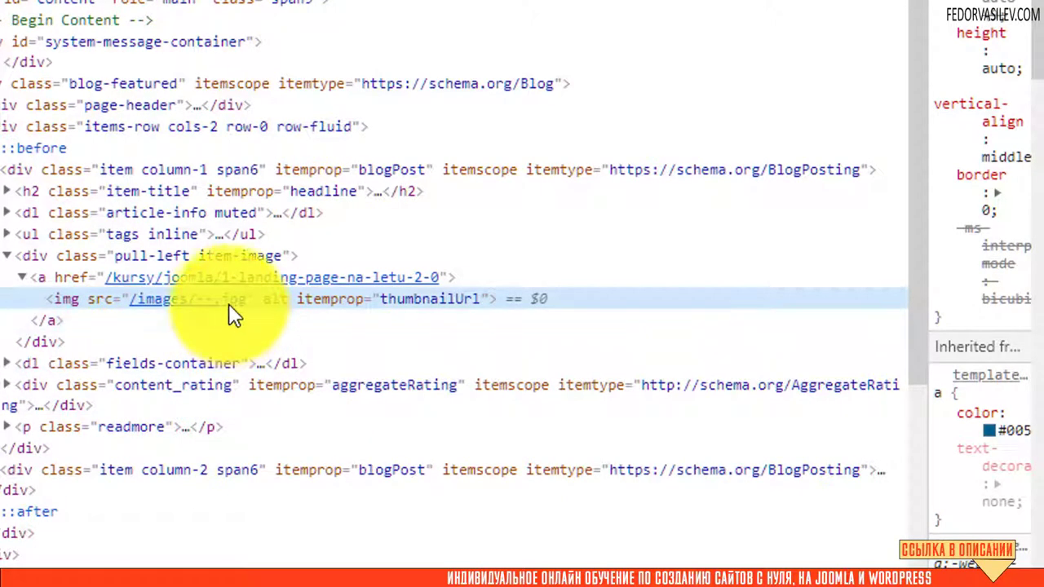
mouse_move(228, 304)
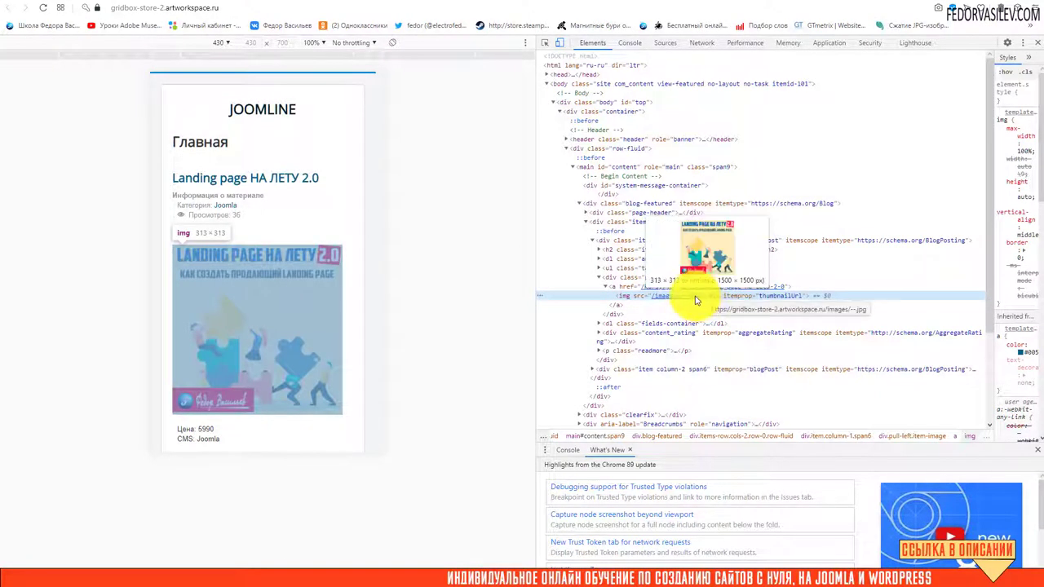
left_click(1035, 47)
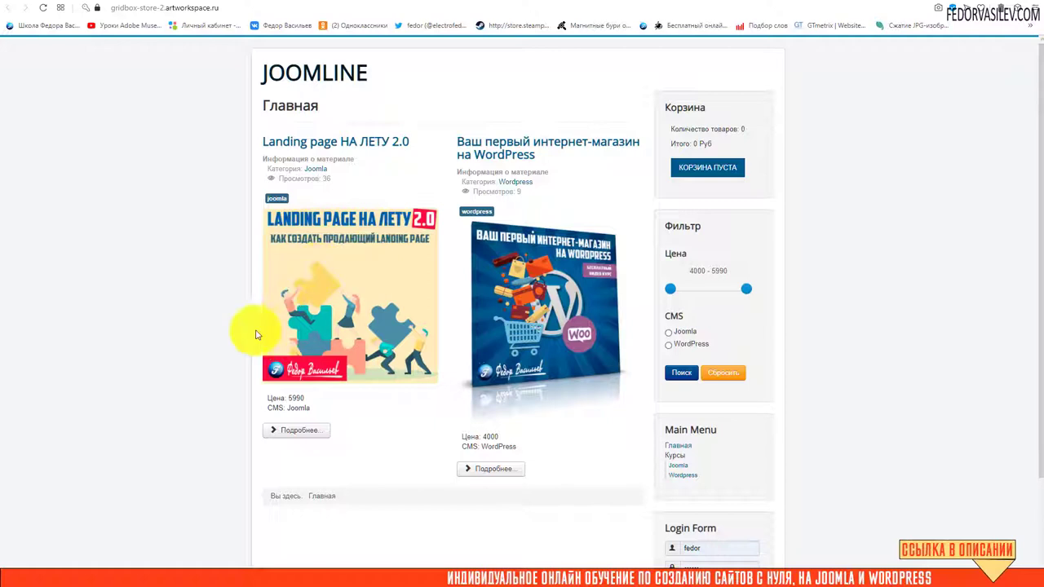
Step: Upload and install the DJ-WebP 0.8 Beta plugin zip package on the Joomla site
left_click(601, 3)
left_click(341, 43)
mouse_move(397, 58)
left_click(457, 62)
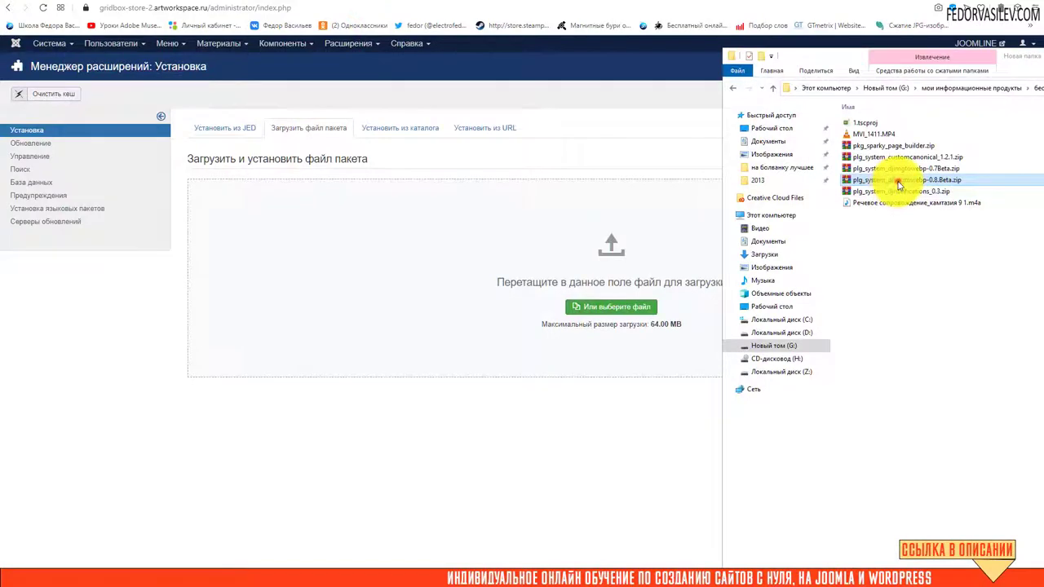
left_click_drag(900, 187, 324, 232)
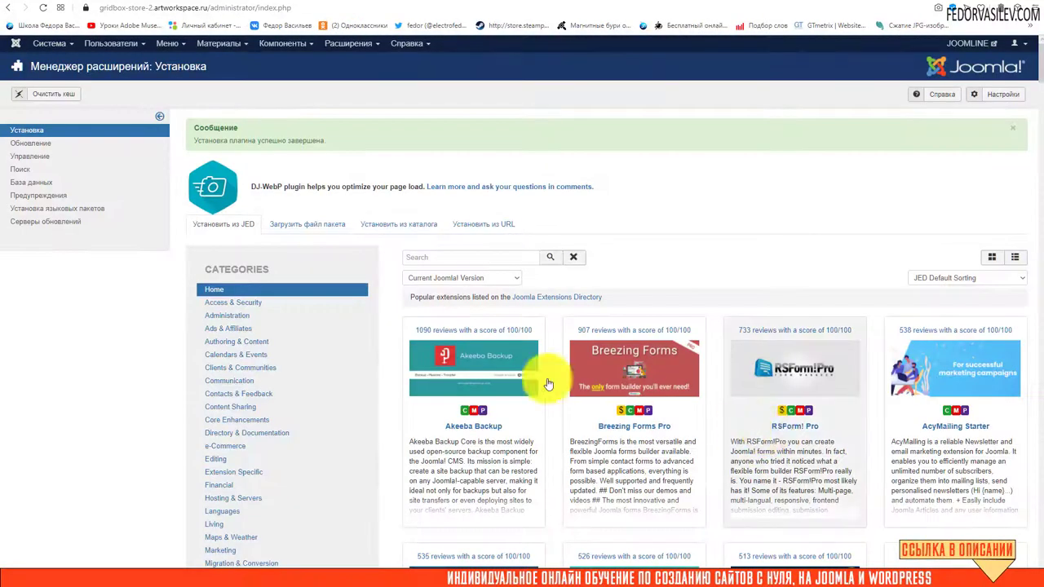
Step: Enable the System - DJ-WebP plugin in the plugin manager, sorting the list by descending ID to locate it
left_click(348, 43)
left_click(354, 91)
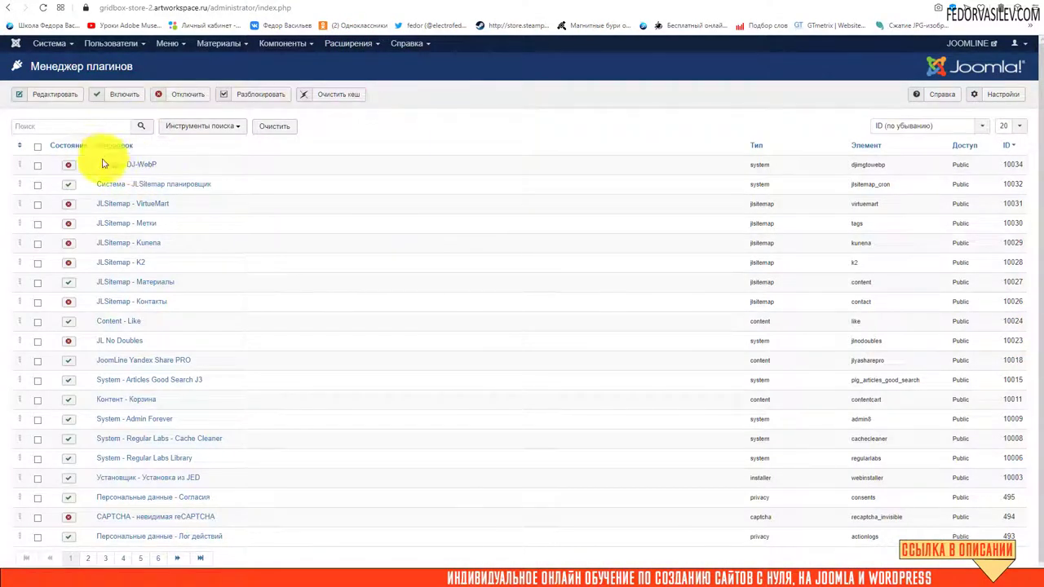
left_click(1008, 148)
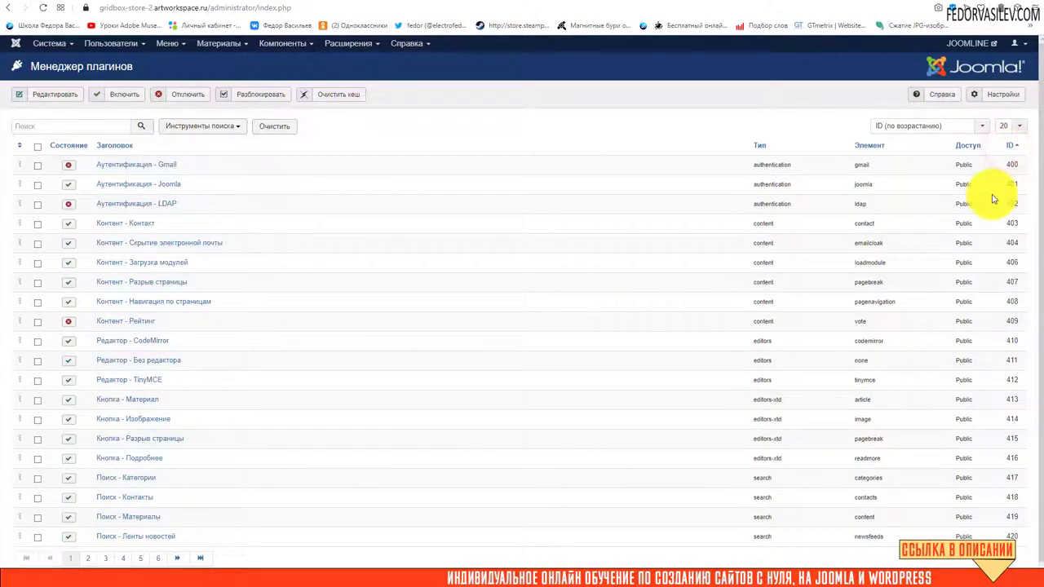
left_click(1008, 147)
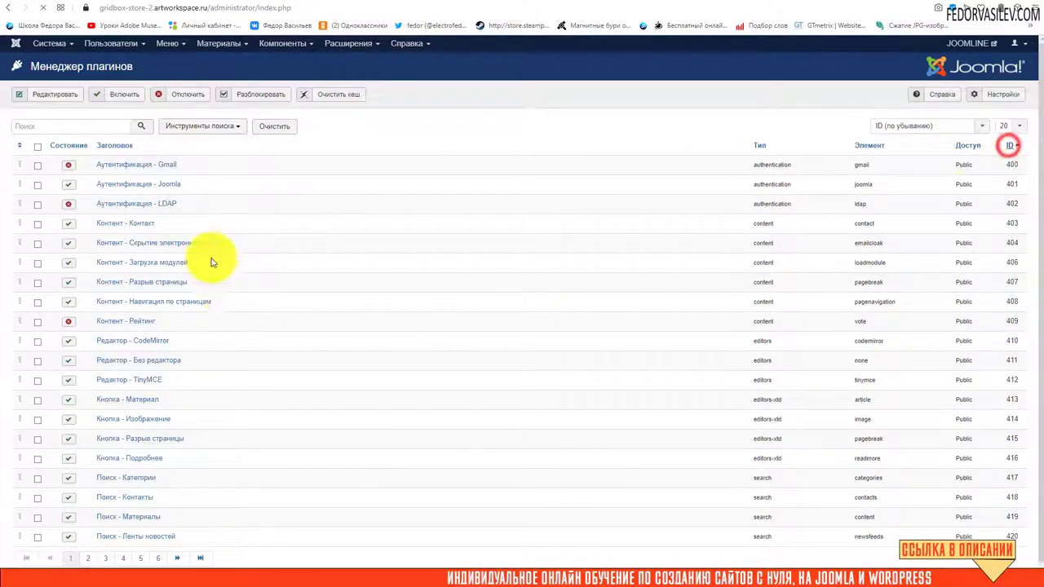
left_click(68, 164)
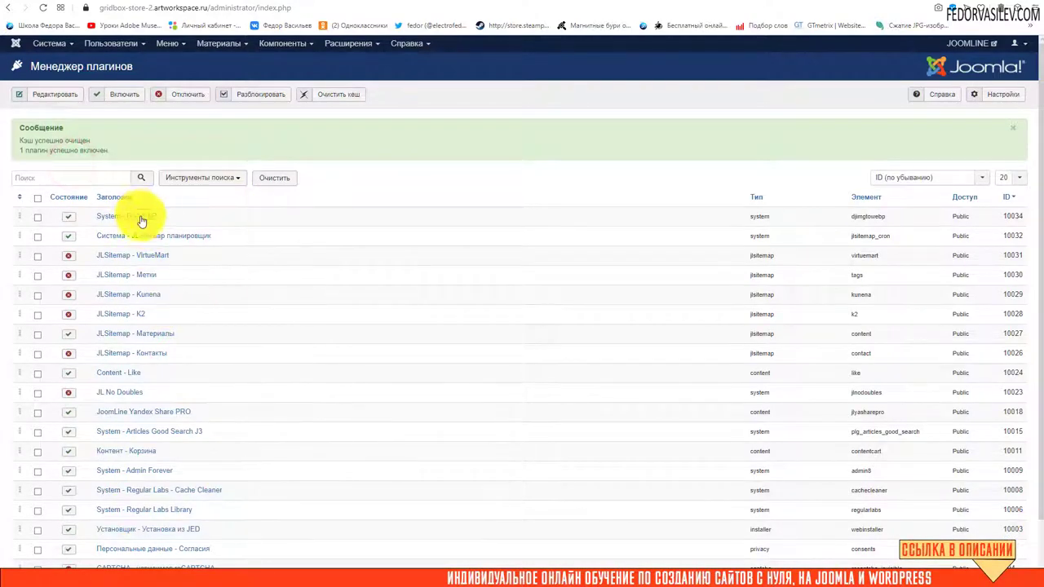
Step: Open the System - DJ-WebP plugin's settings and examine the server and browser WebP support check
left_click(140, 219)
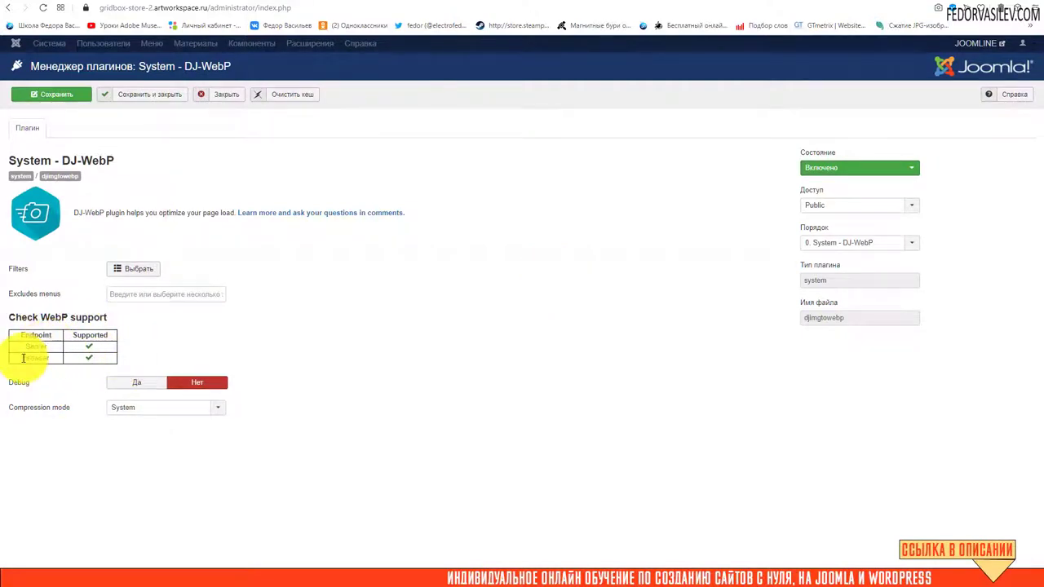
left_click_drag(40, 317, 108, 318)
left_click(348, 341)
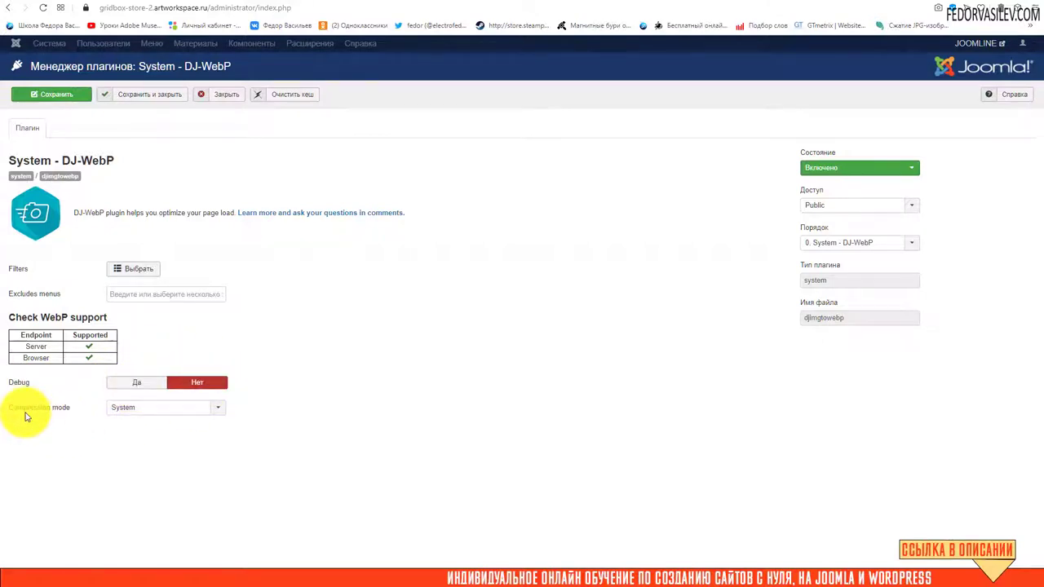
Step: Try the Library compression mode to view its compression methods, and return the mode to System
left_click(127, 409)
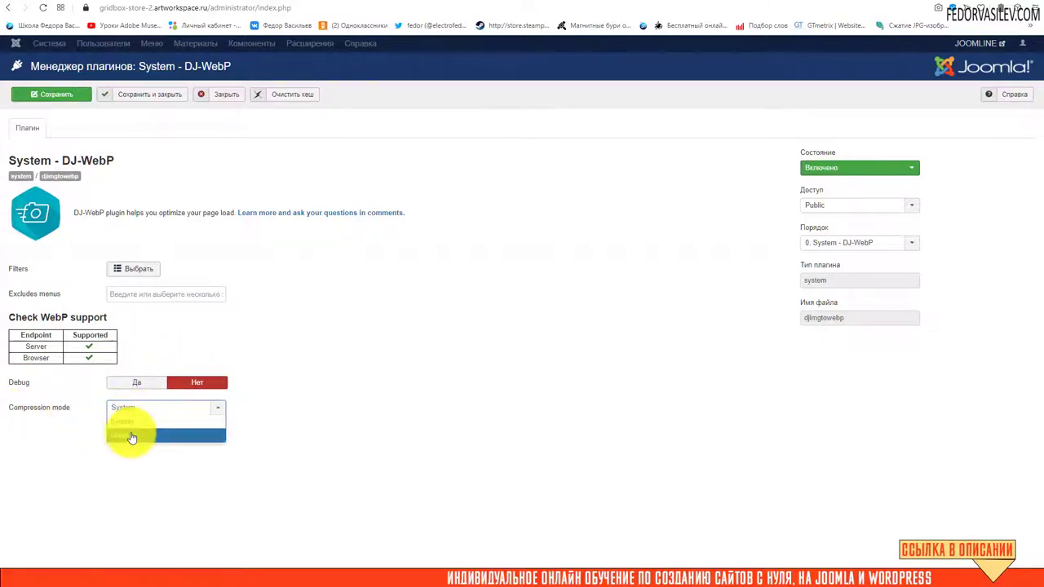
left_click(139, 437)
left_click(121, 439)
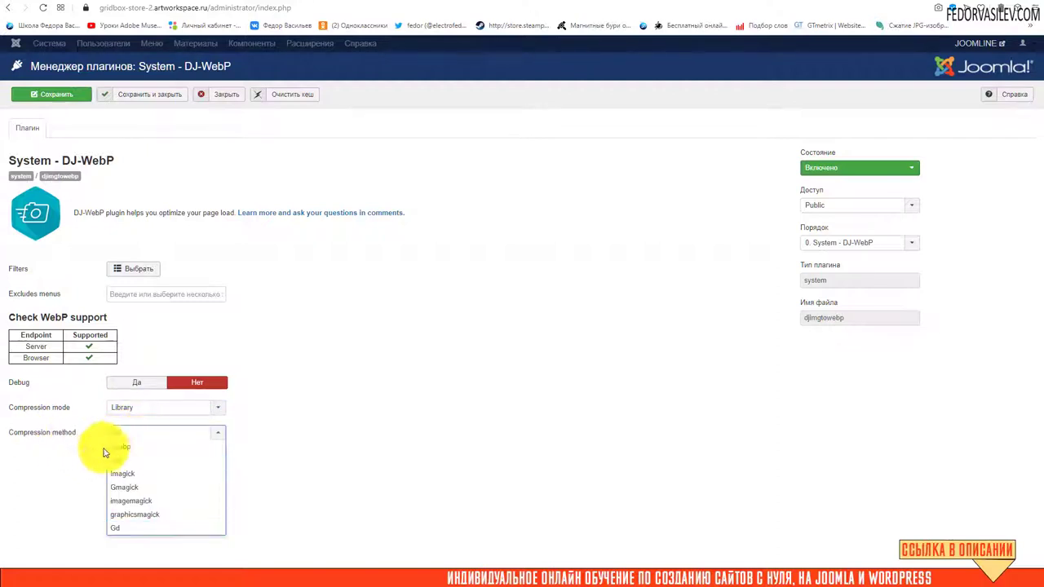
left_click(133, 411)
left_click(135, 425)
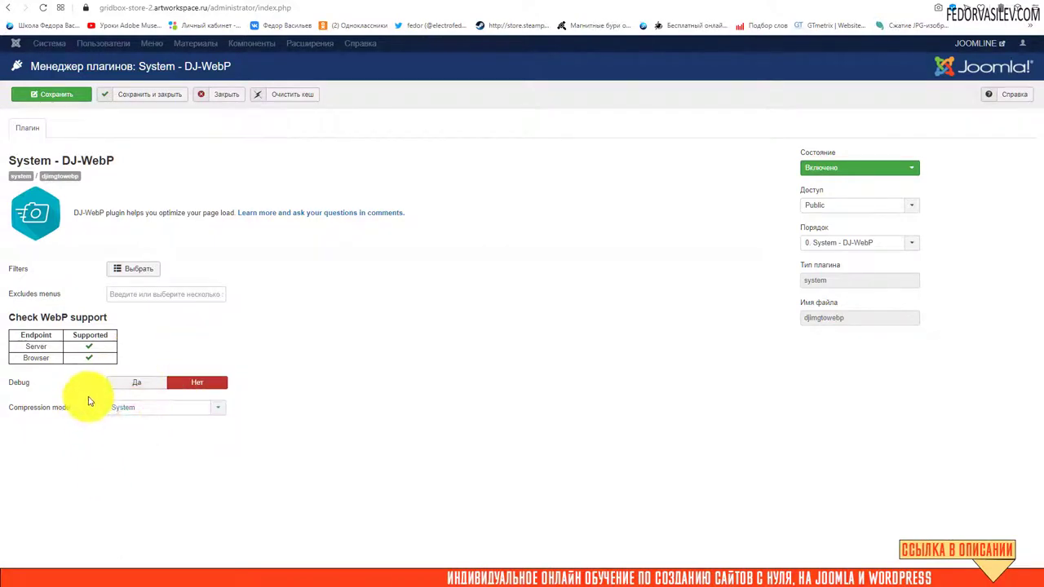
Step: Try adding None to the plugin's excluded menus, and remove that entry again
left_click(123, 294)
left_click(115, 309)
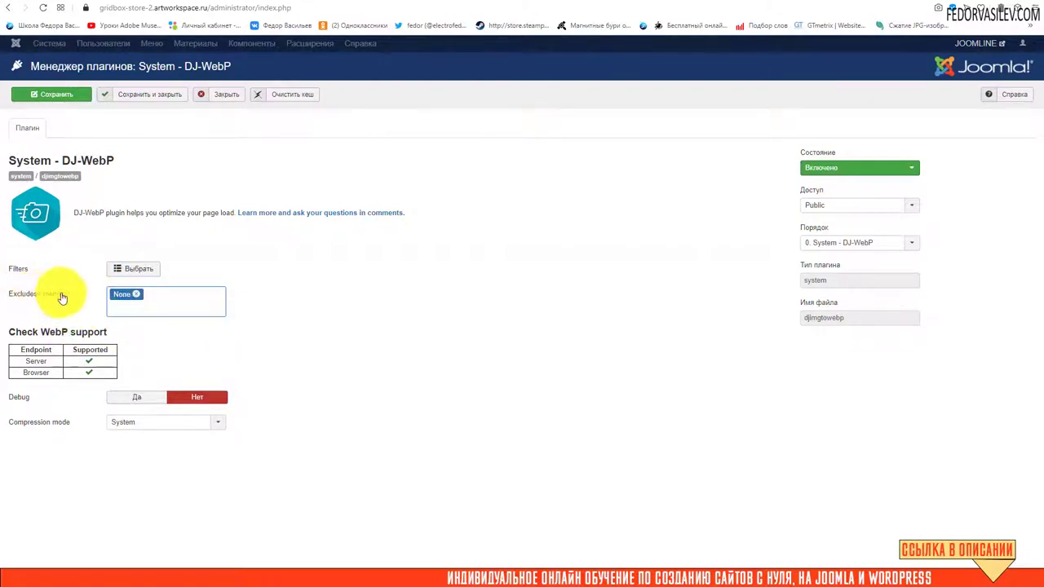
left_click(136, 297)
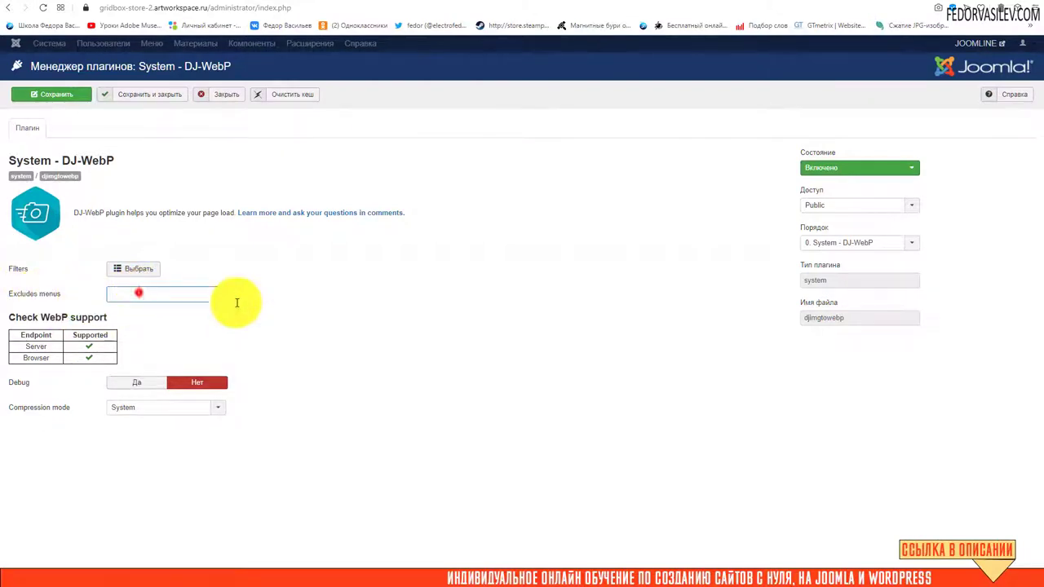
left_click(441, 316)
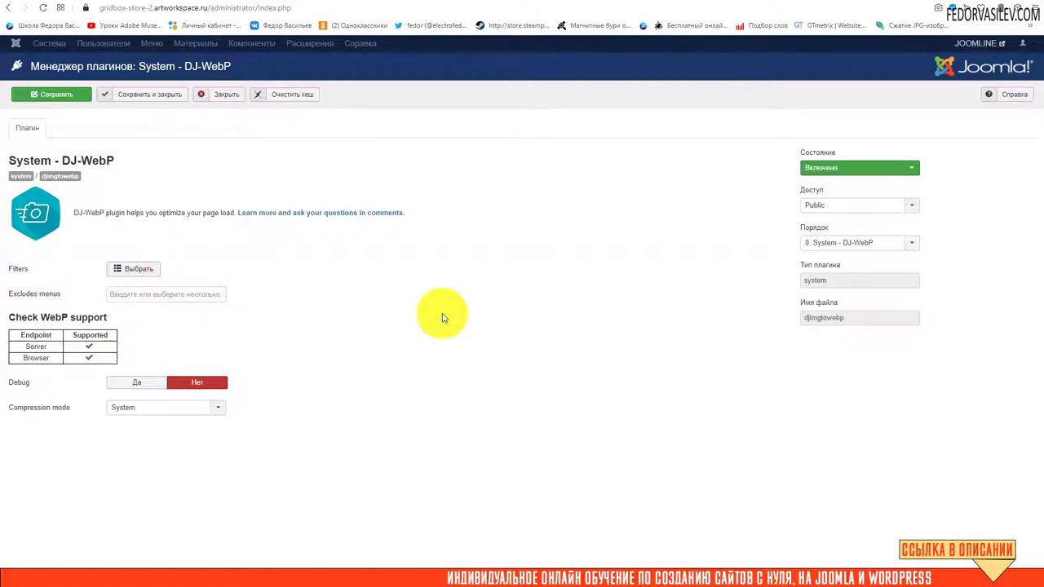
Step: Review the default directory entry in the DJ-WebP filters without changing it, and close the plugin settings
left_click(120, 274)
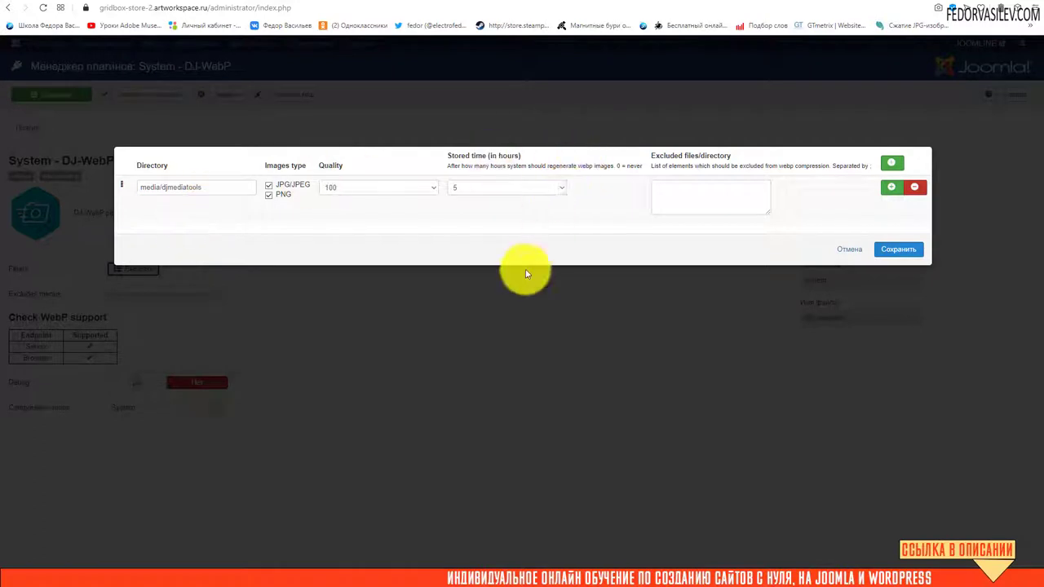
triple_click(222, 190)
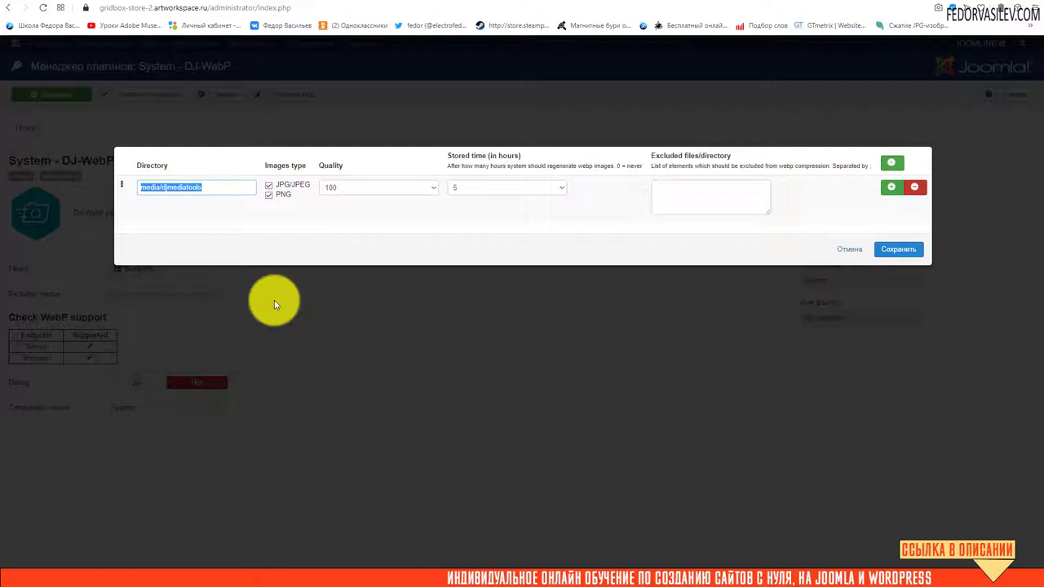
left_click(133, 235)
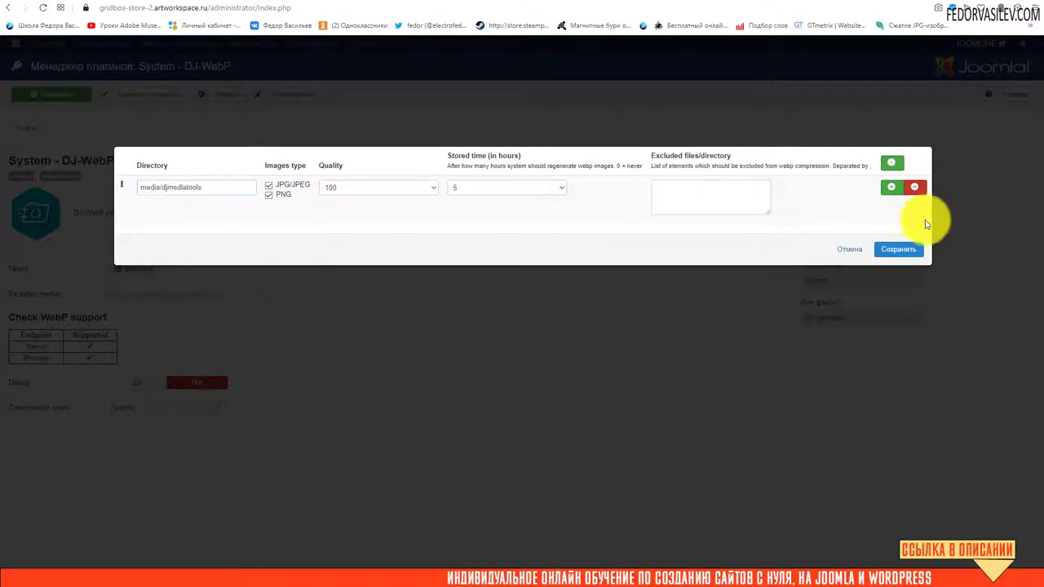
left_click(851, 253)
left_click(139, 94)
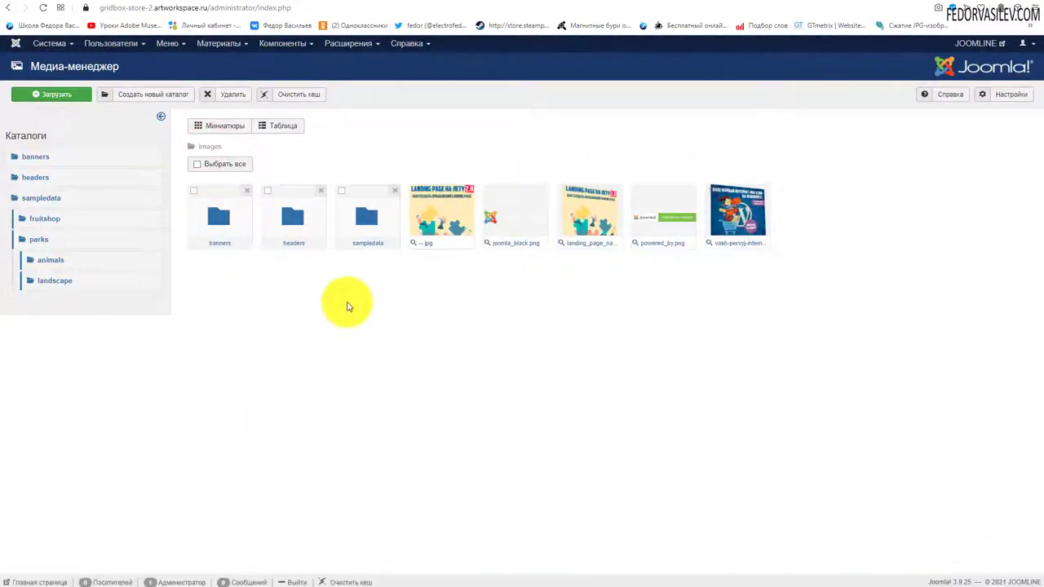
Step: Copy the root folder name images from the media manager
left_click(102, 95)
left_click(325, 145)
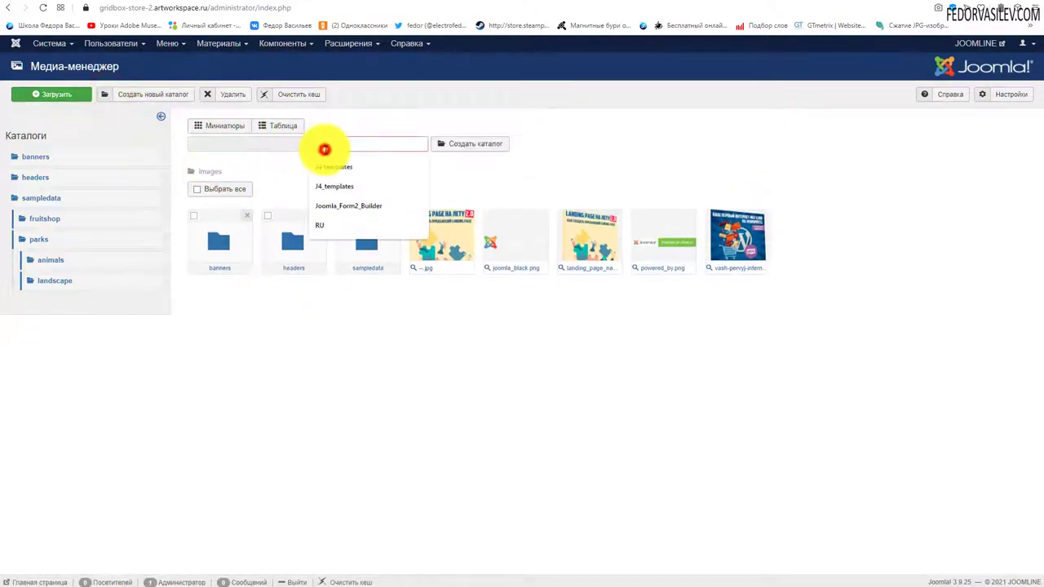
left_click(598, 149)
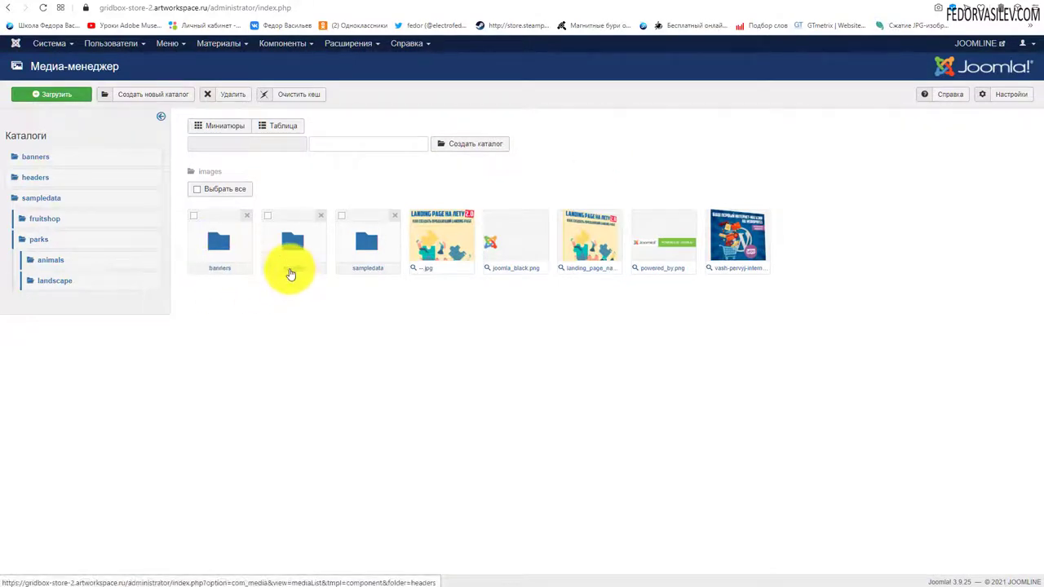
left_click(219, 152)
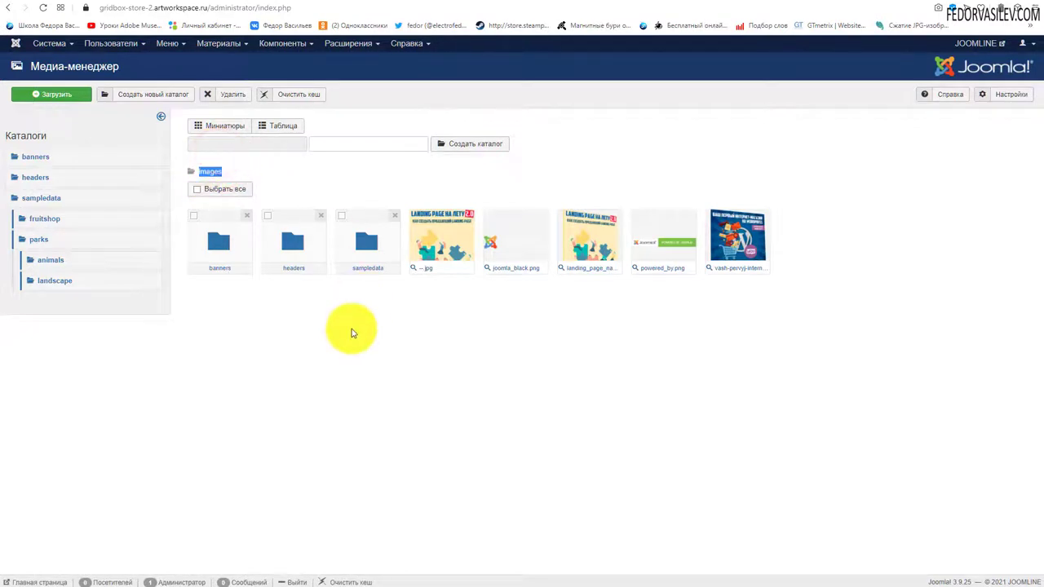
left_click(238, 163)
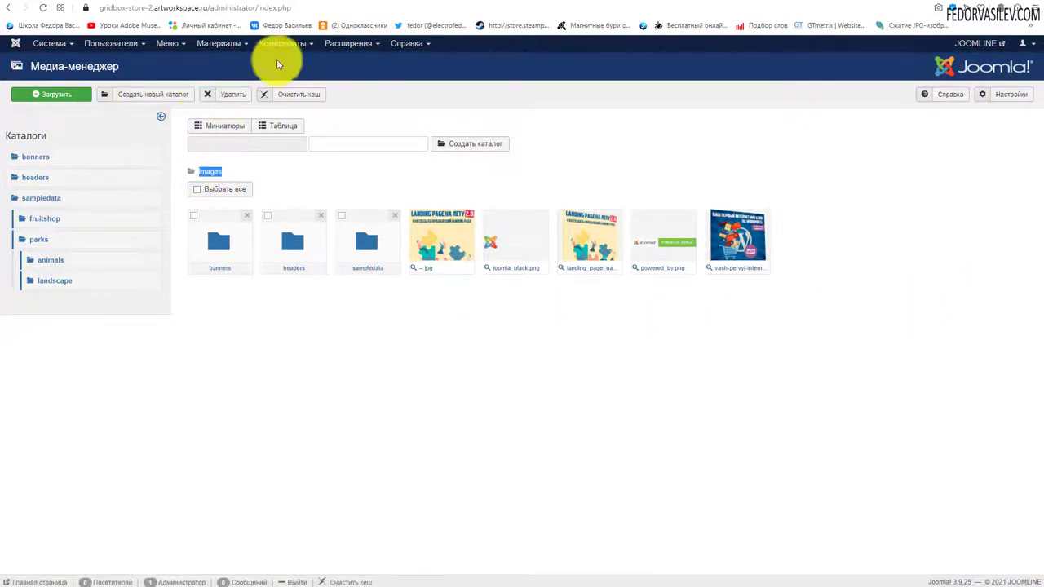
Step: Reopen the System - DJ-WebP filters and add a second directory entry set to images
left_click(335, 43)
left_click(343, 96)
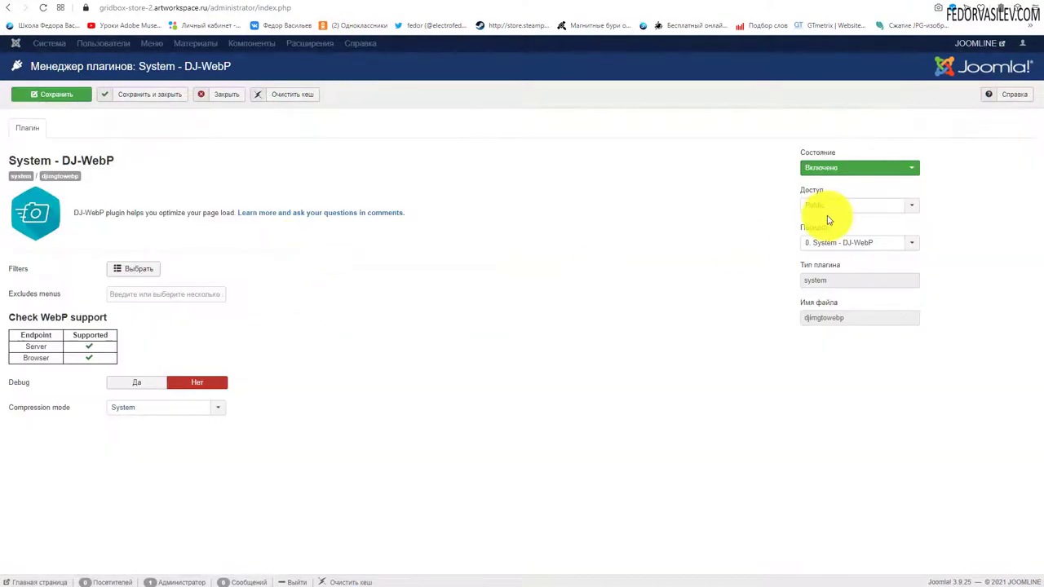
left_click(119, 264)
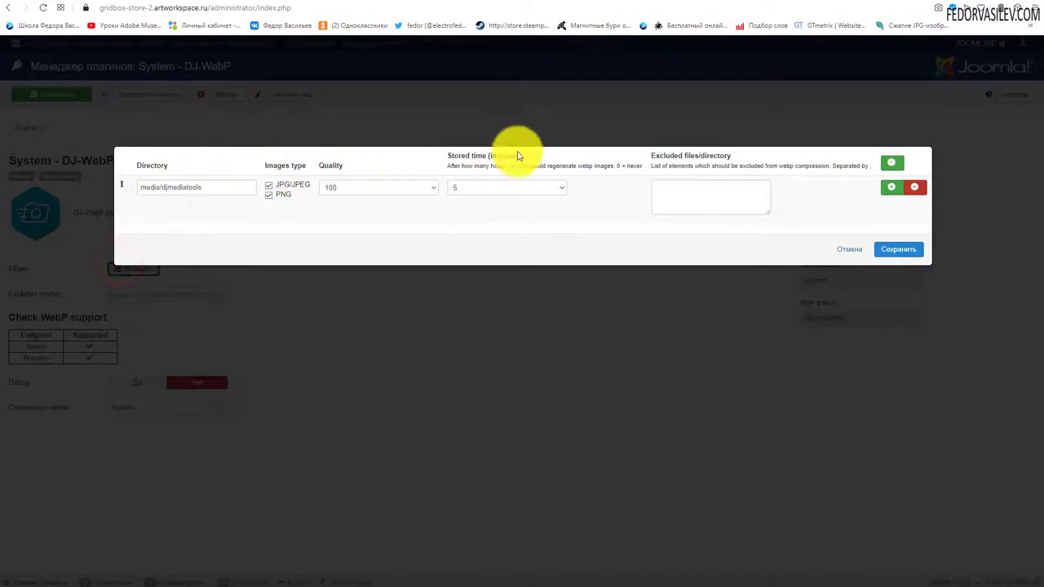
left_click(892, 187)
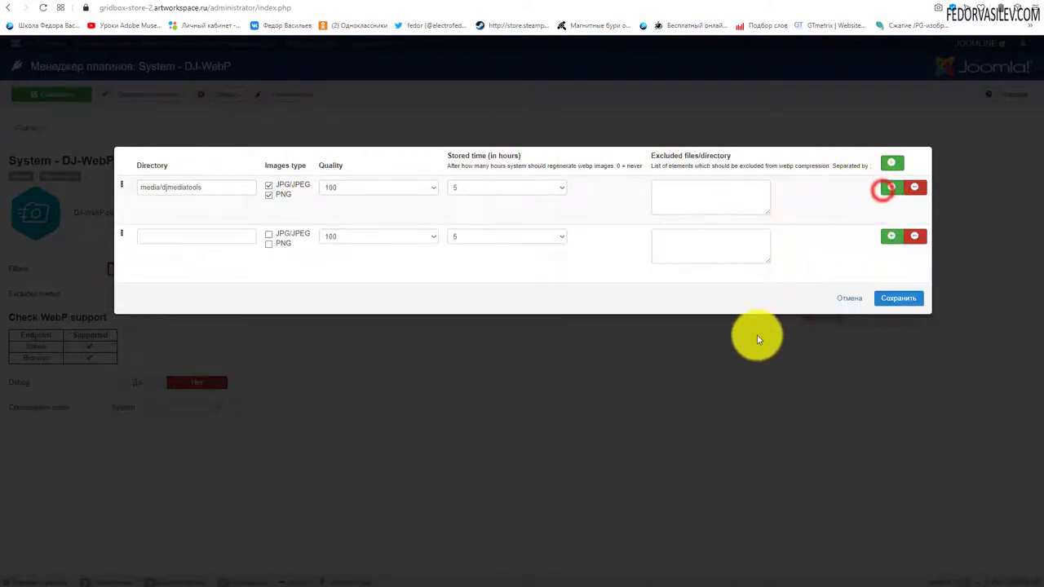
right_click(152, 237)
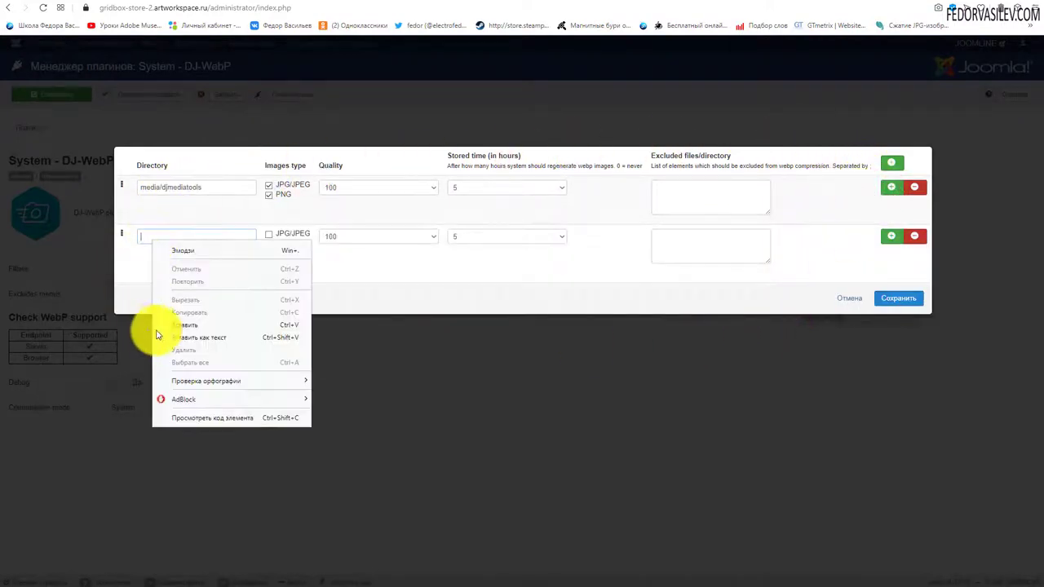
left_click(173, 323)
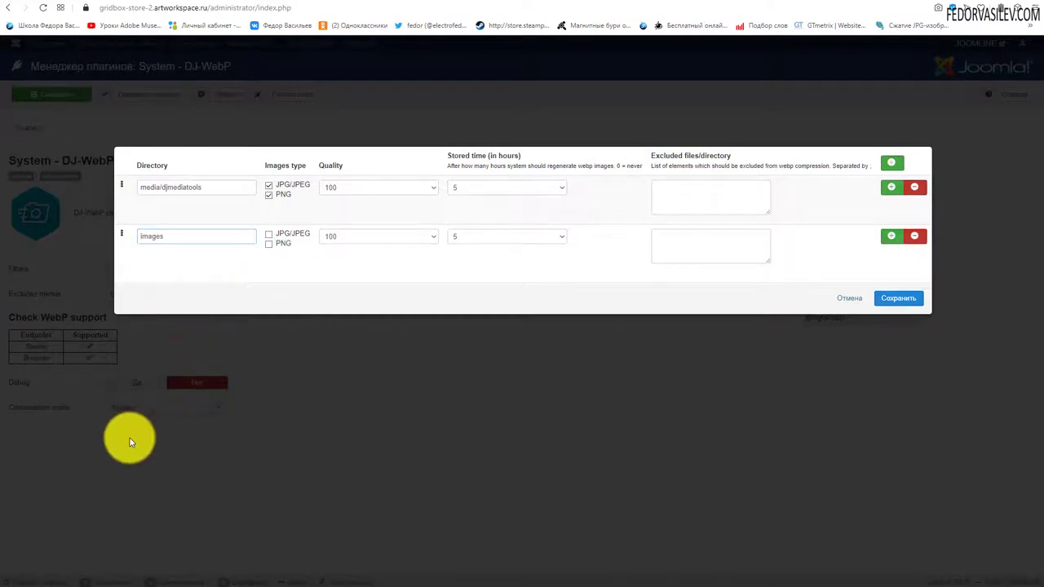
Step: Enable JPG/JPEG and PNG conversion for the images directory and set its quality to 80
left_click(268, 234)
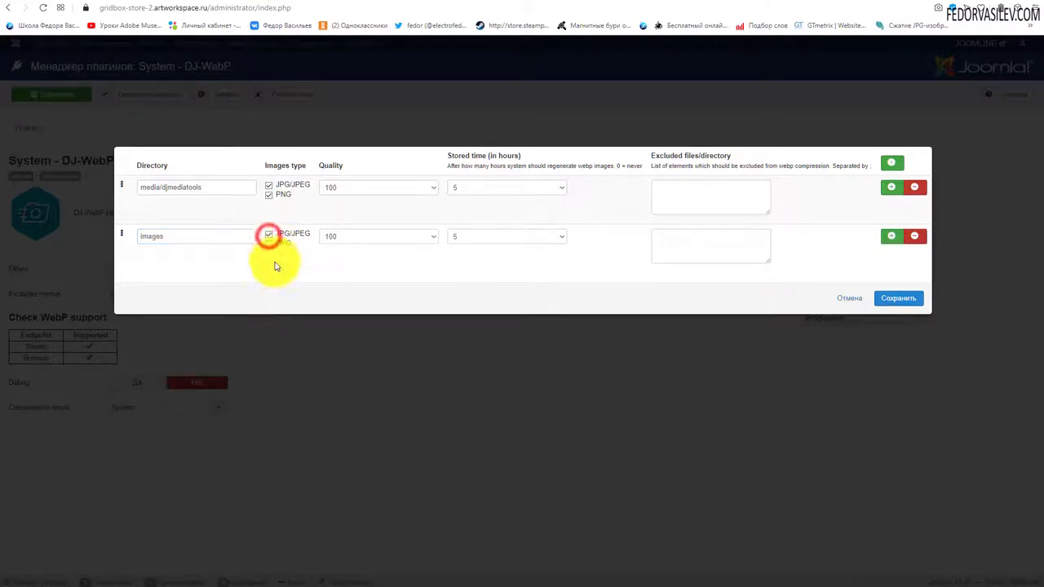
left_click(269, 243)
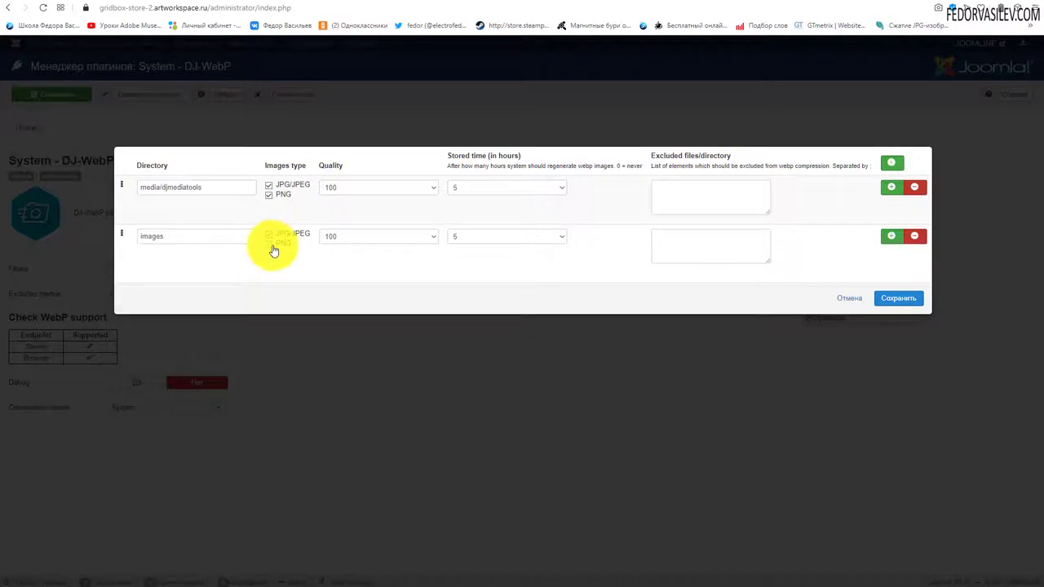
double_click(322, 227)
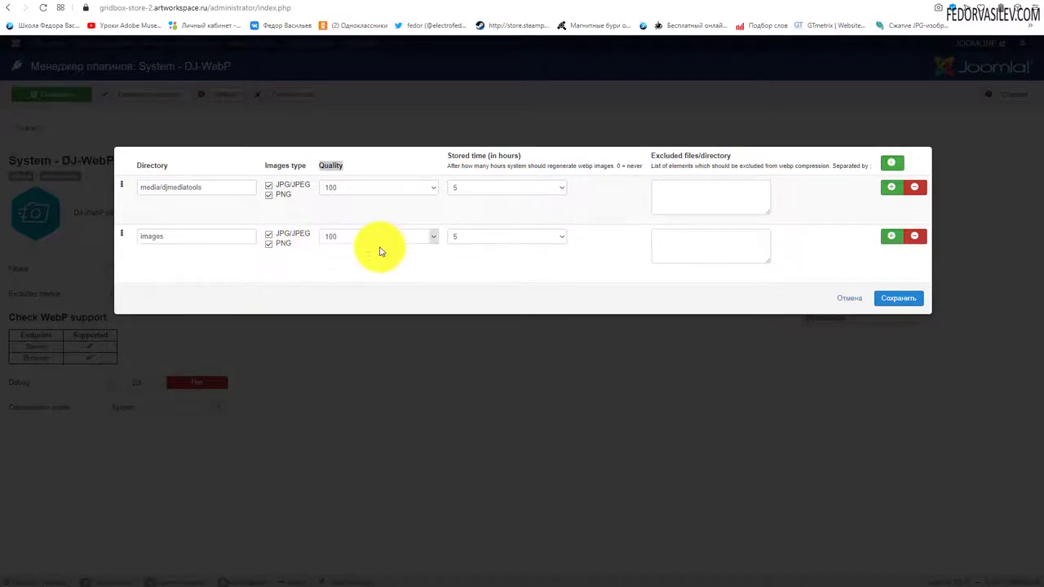
left_click(431, 241)
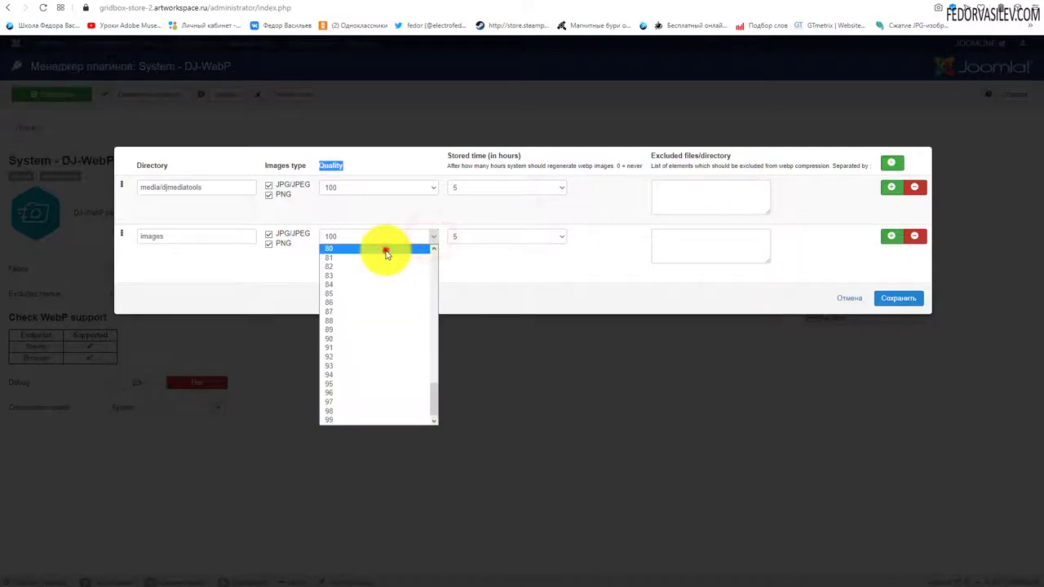
left_click(387, 250)
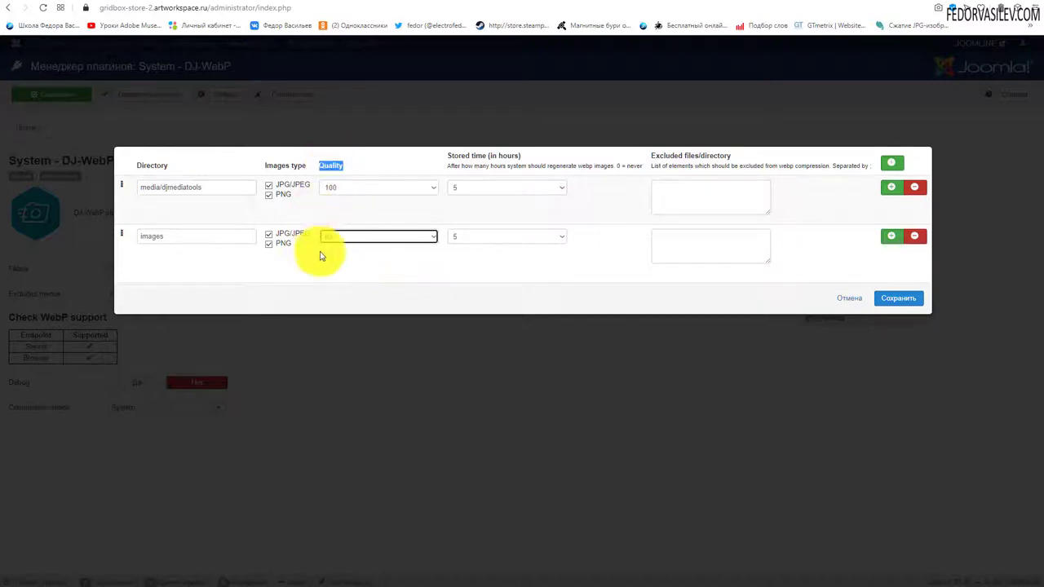
Step: Review the Stored time and Excluded files/directory options in the DJ-WebP filters, save the directory entries, and close the plugin settings
left_click(455, 152)
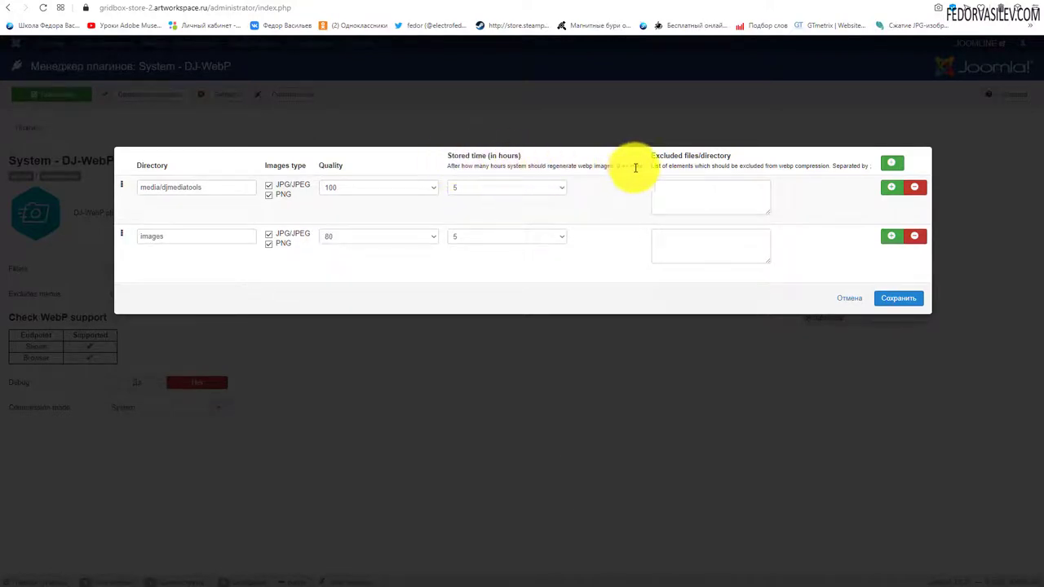
left_click(483, 187)
left_click(610, 172)
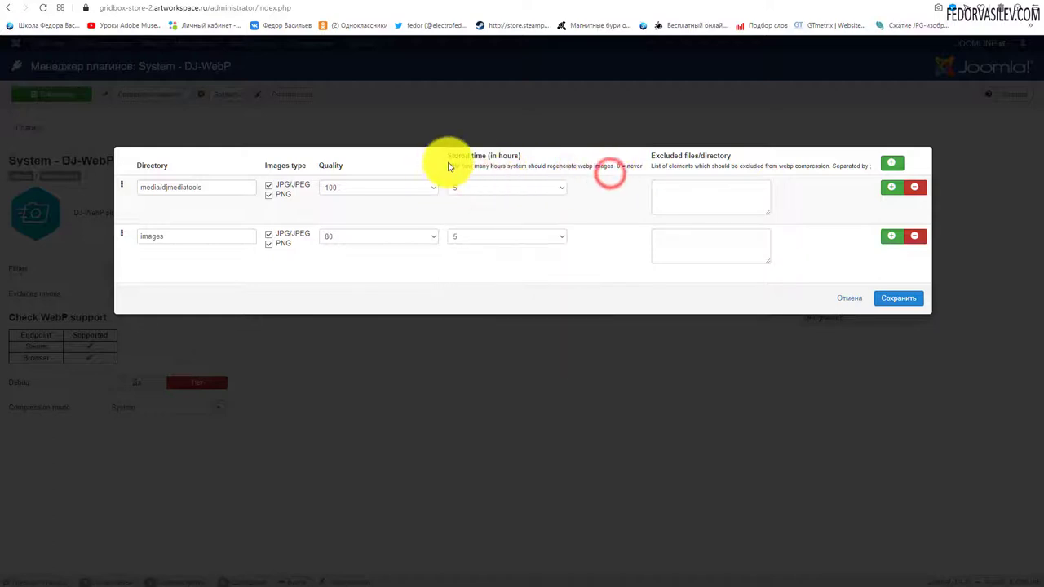
left_click_drag(455, 167, 629, 170)
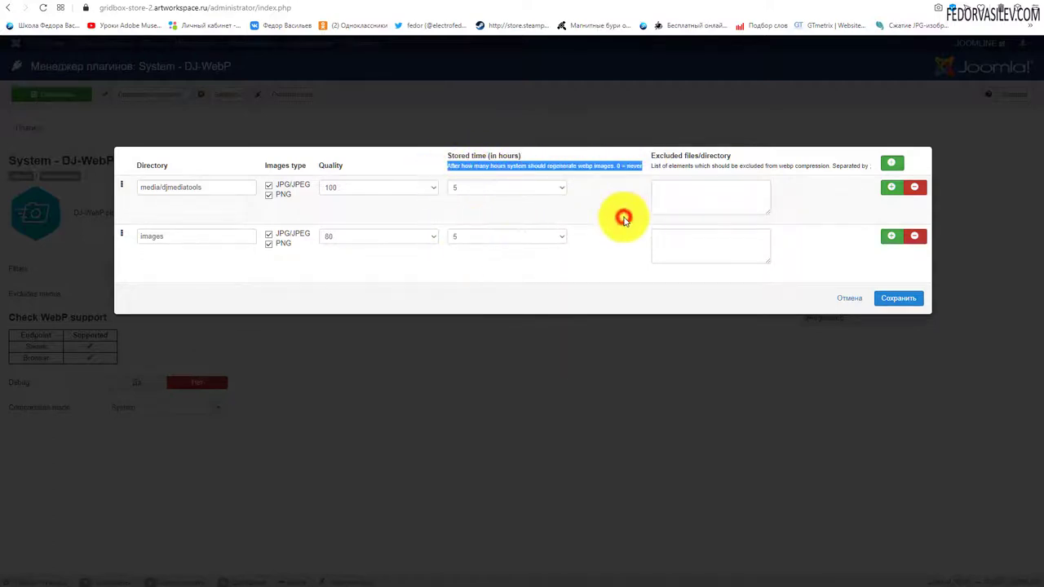
left_click_drag(624, 218, 696, 168)
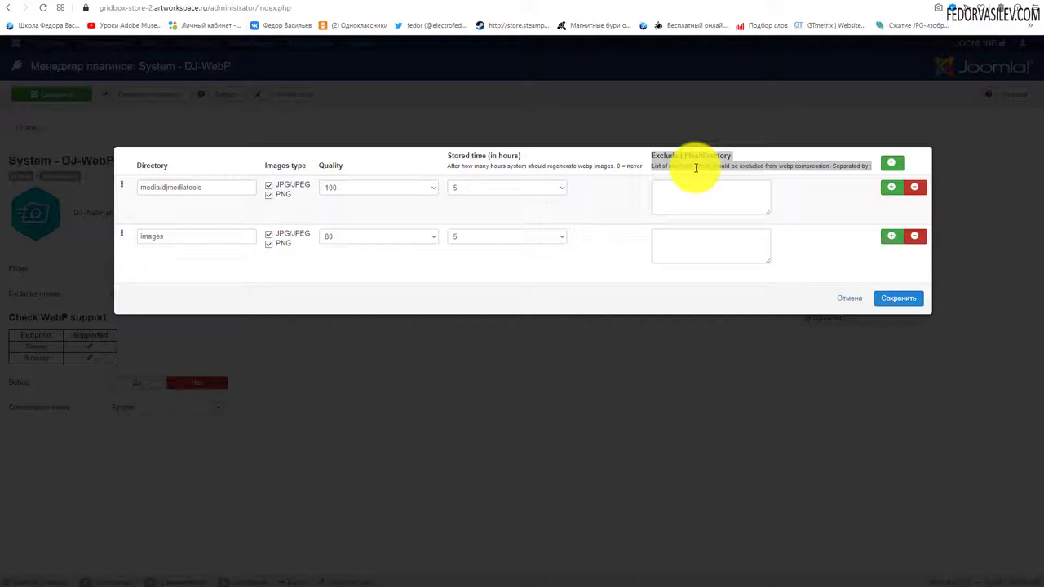
left_click(677, 248)
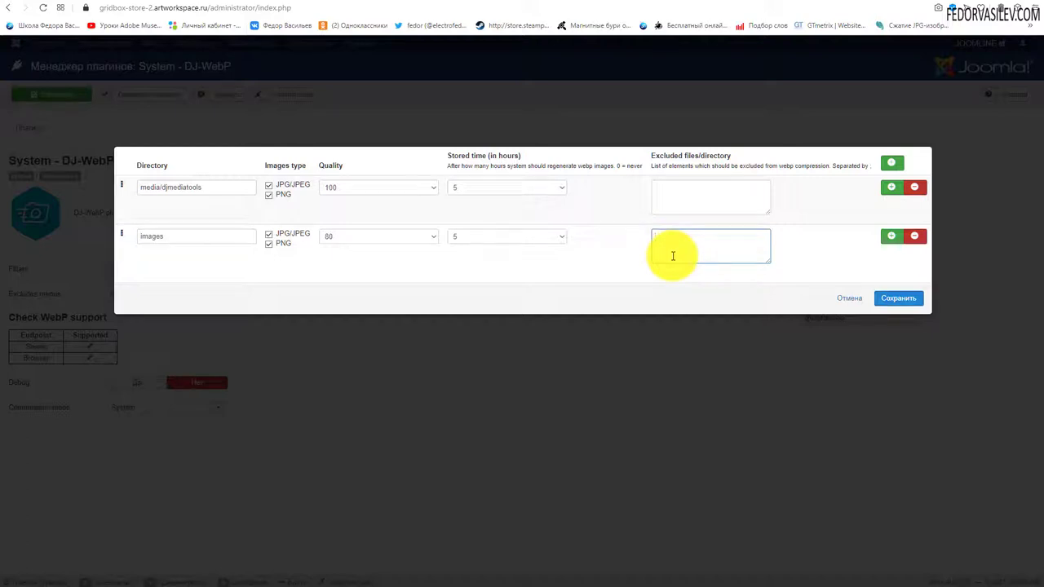
left_click(892, 299)
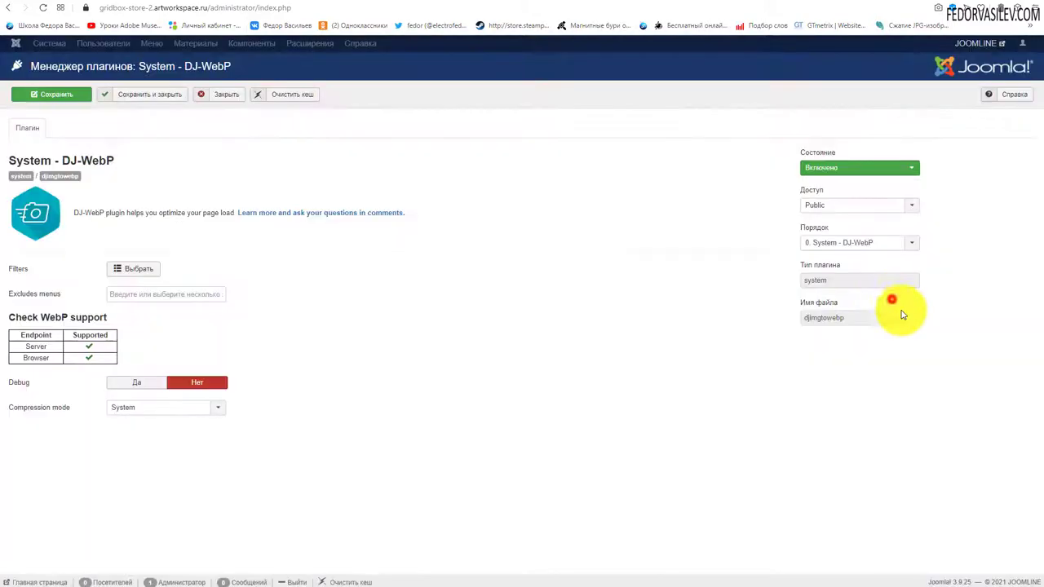
left_click(221, 96)
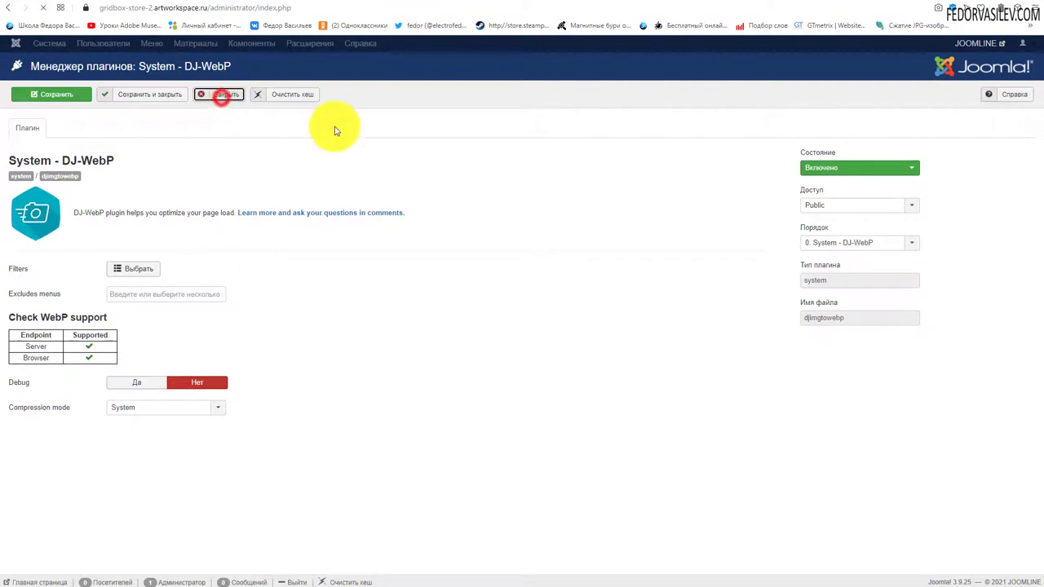
Step: Look up the sampledata folder's path in the media manager, and return to the images folder
mouse_move(217, 41)
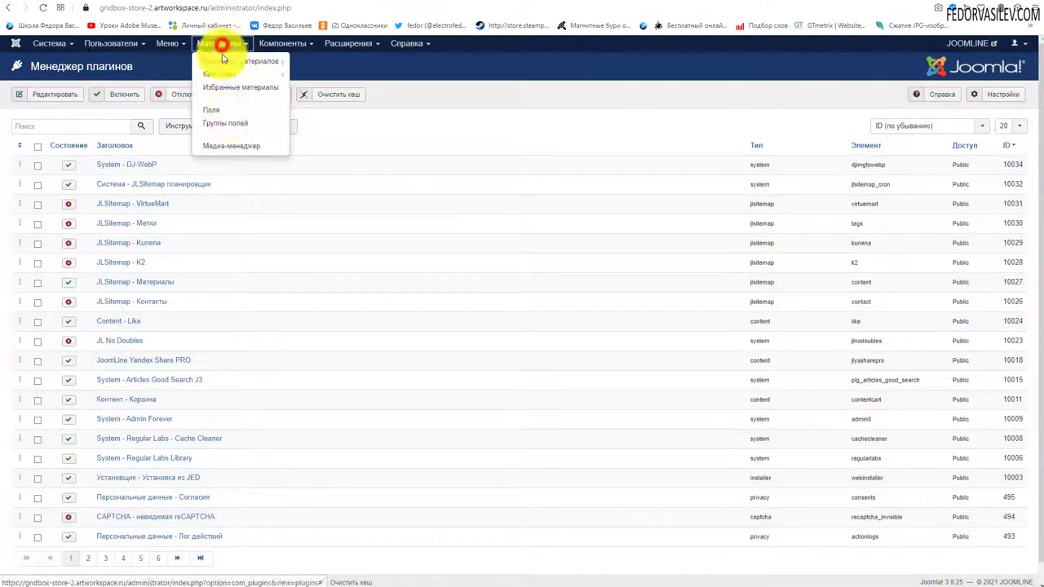
left_click(227, 146)
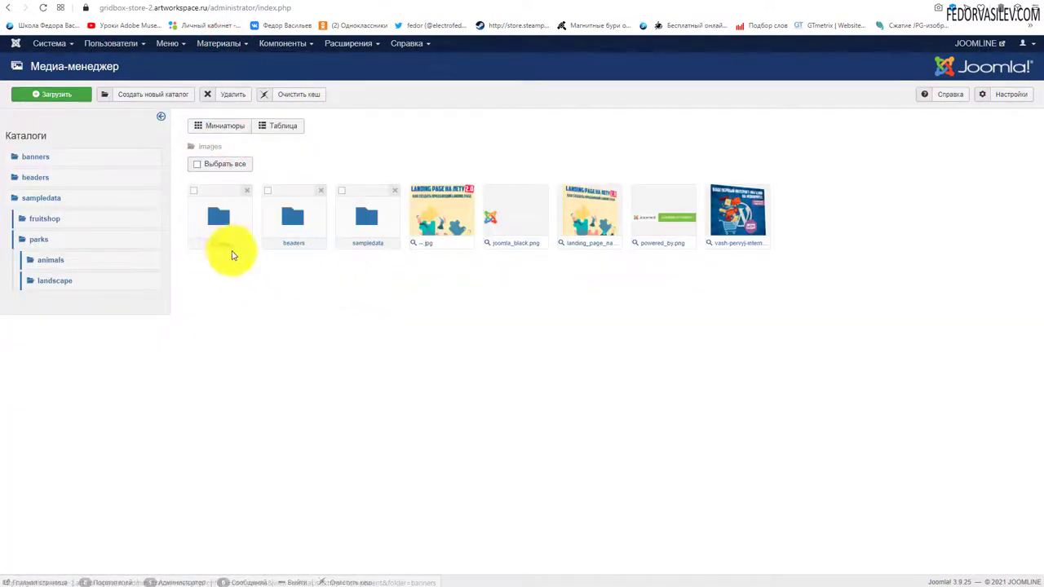
left_click(366, 223)
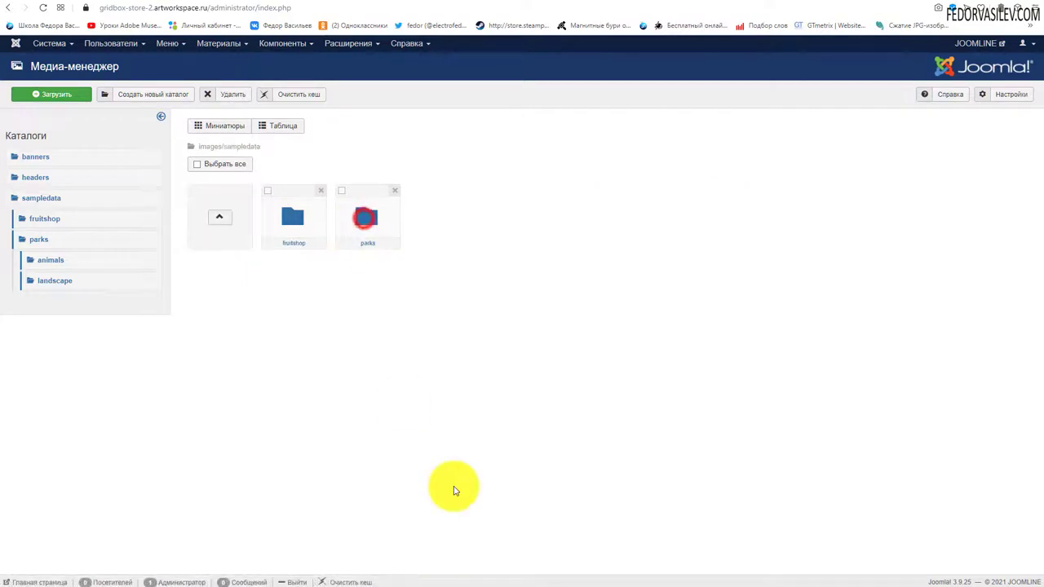
mouse_move(263, 147)
left_mouse_down()
mouse_move(200, 156)
mouse_move(200, 145)
left_mouse_up()
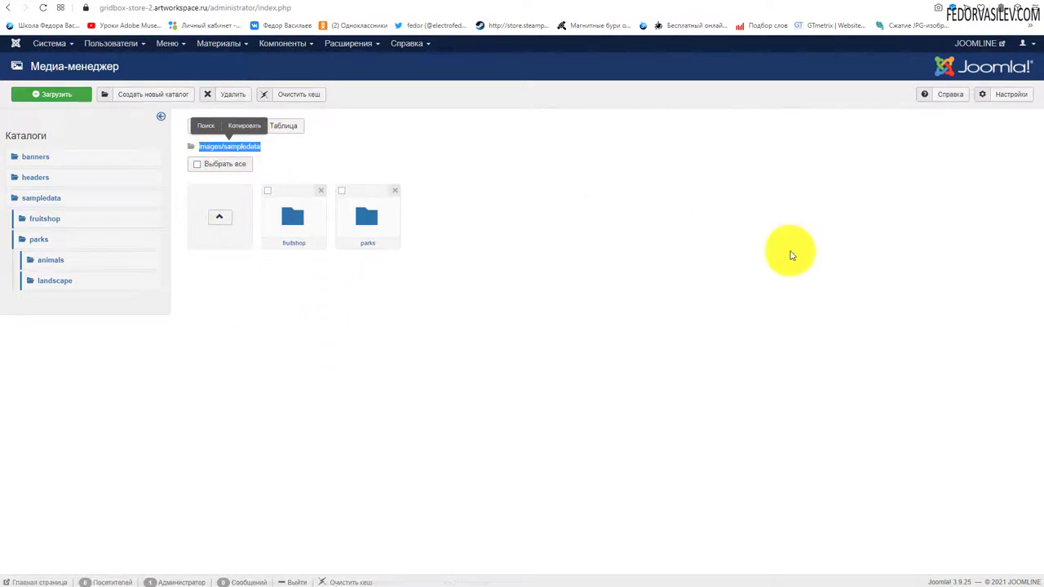
left_click(285, 149)
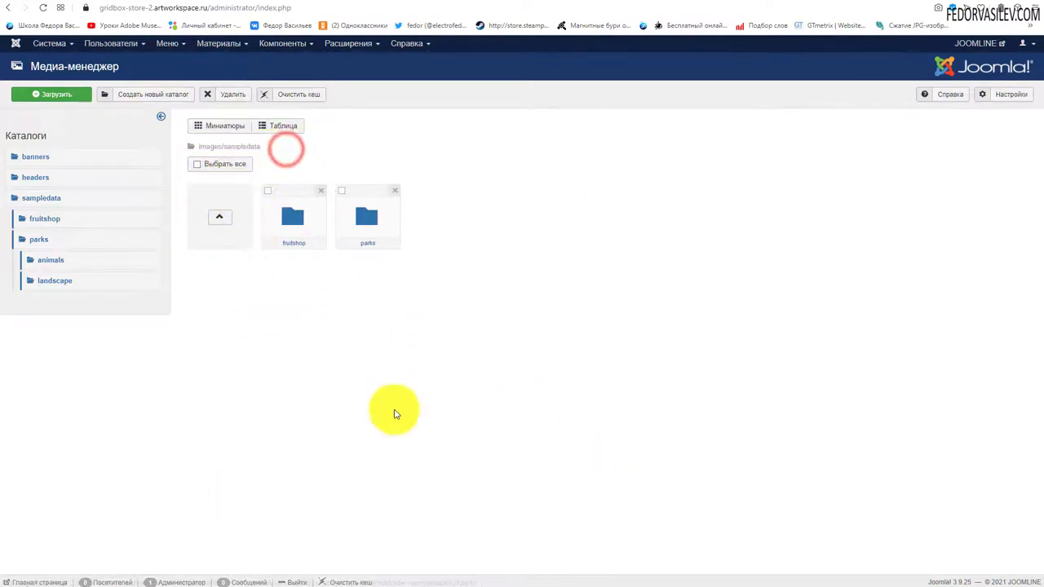
left_click_drag(252, 148, 193, 155)
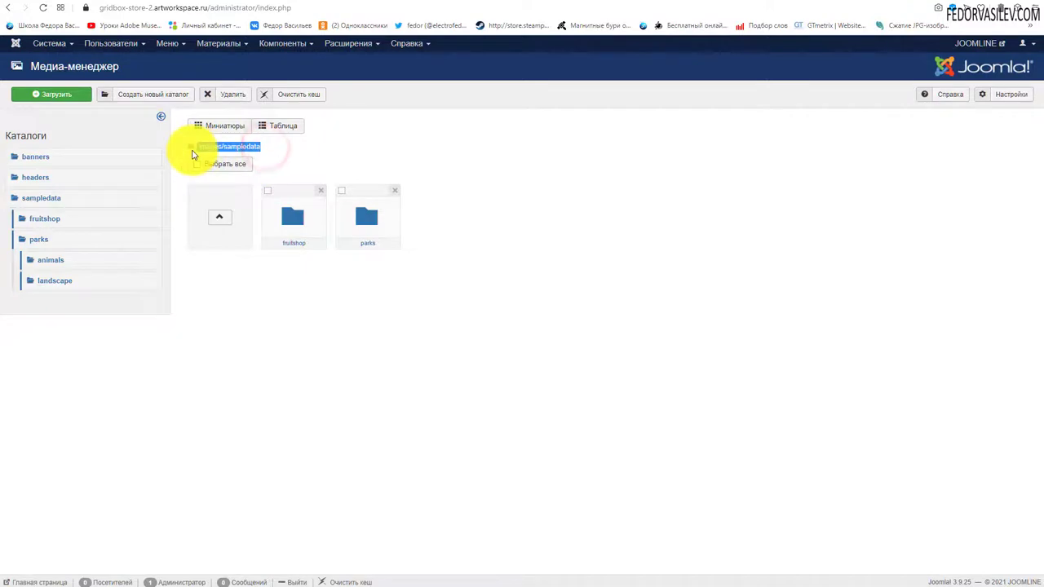
left_click(18, 65)
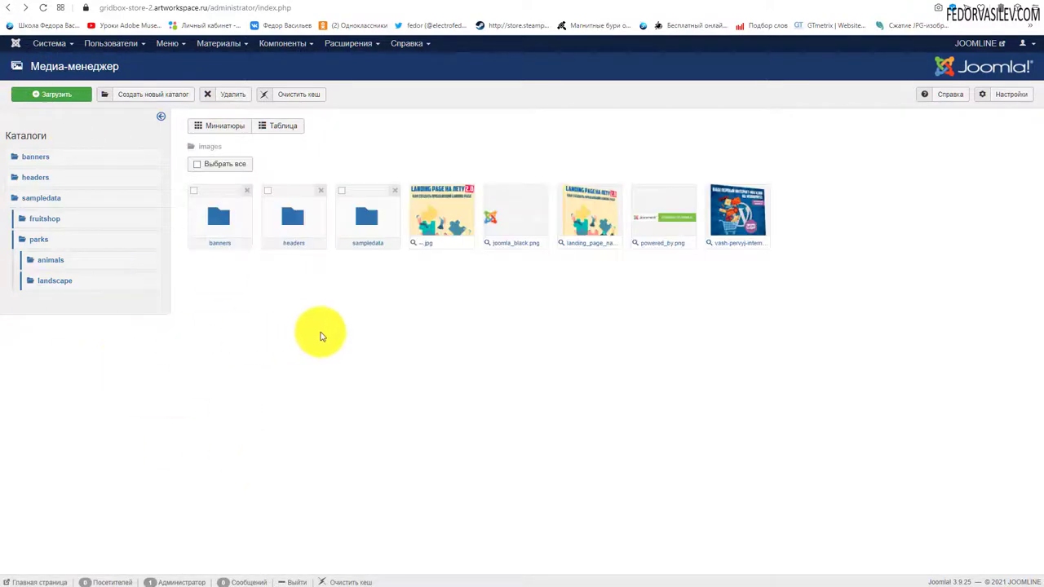
Step: Exclude vash-pervyj-internet-magazin-na-wordpress.png from the images directory in the DJ-WebP filters, copying its name from the media manager, and save and close the plugin
left_click(749, 214)
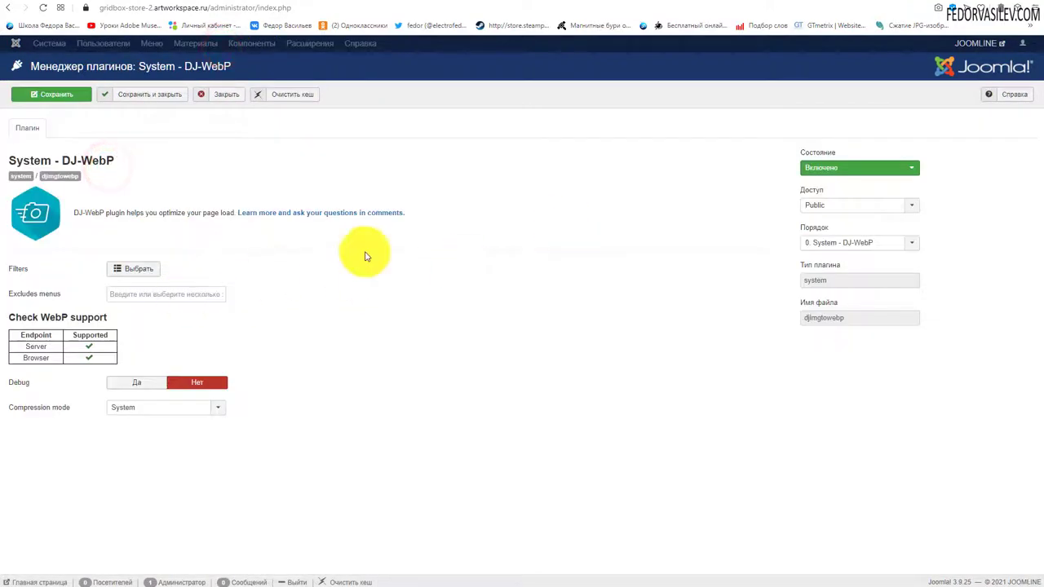
left_click(140, 269)
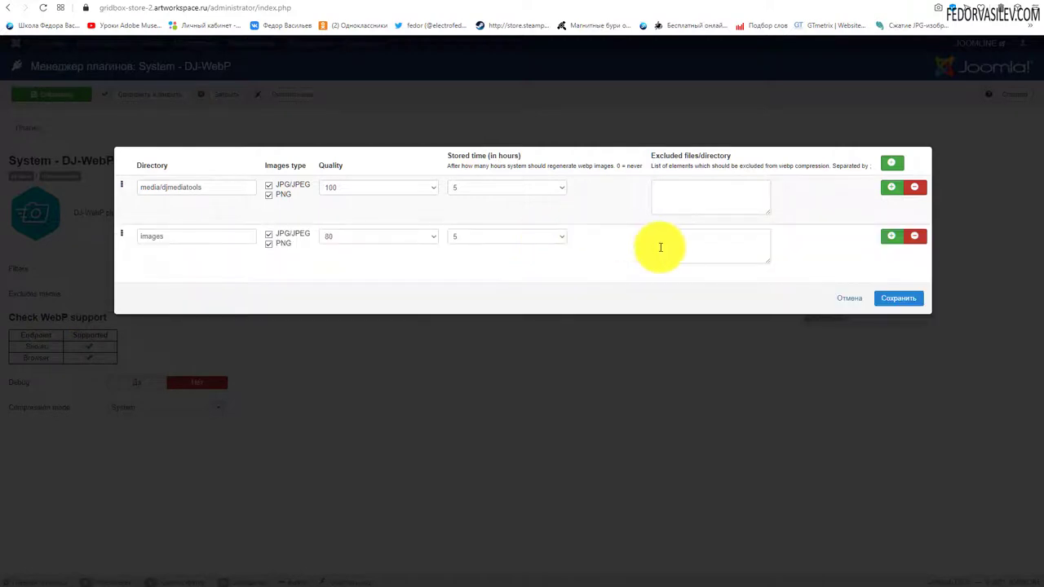
right_click(663, 244)
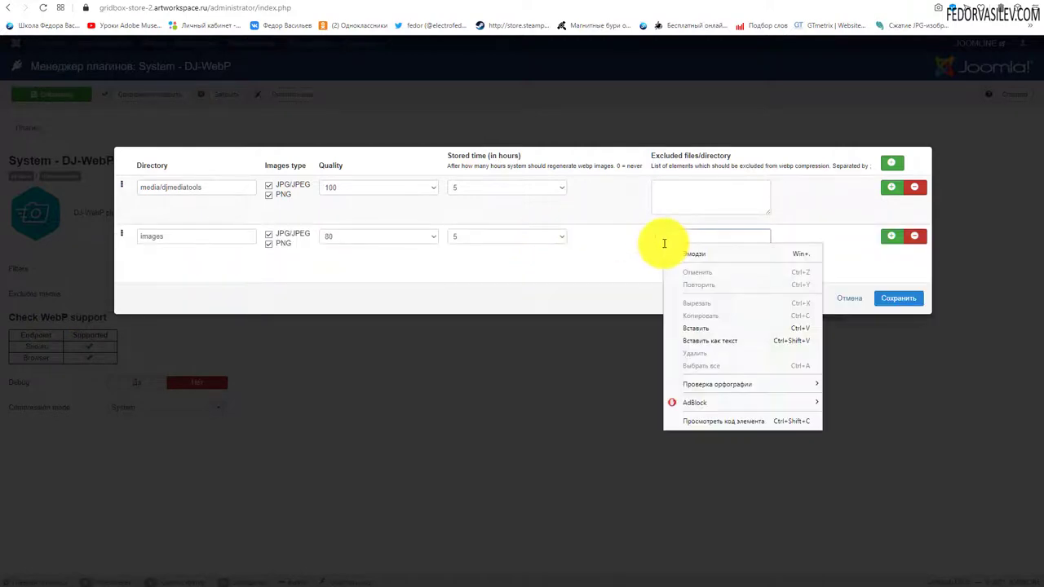
left_click(695, 339)
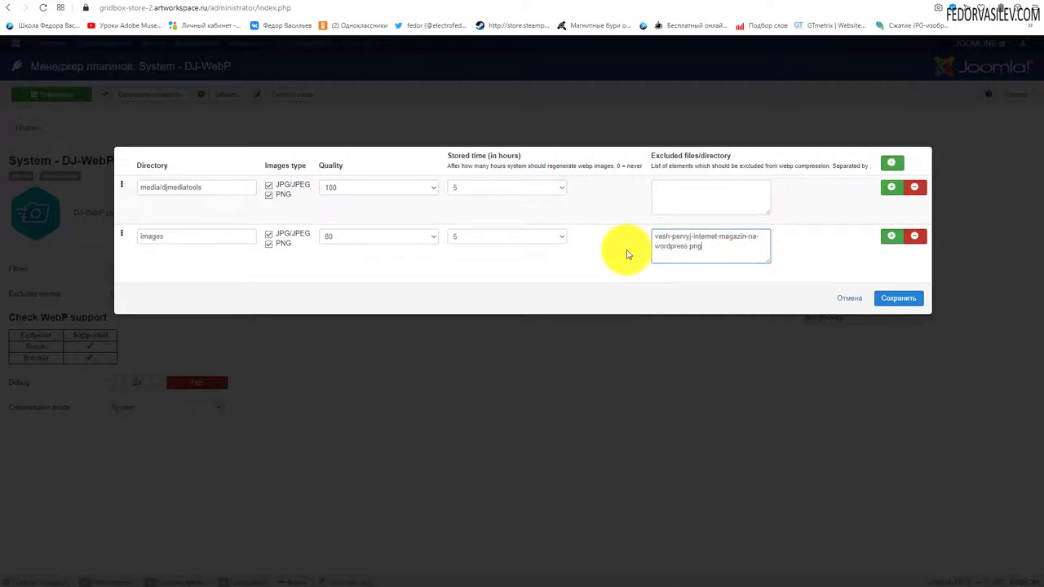
left_click(898, 298)
left_click(144, 102)
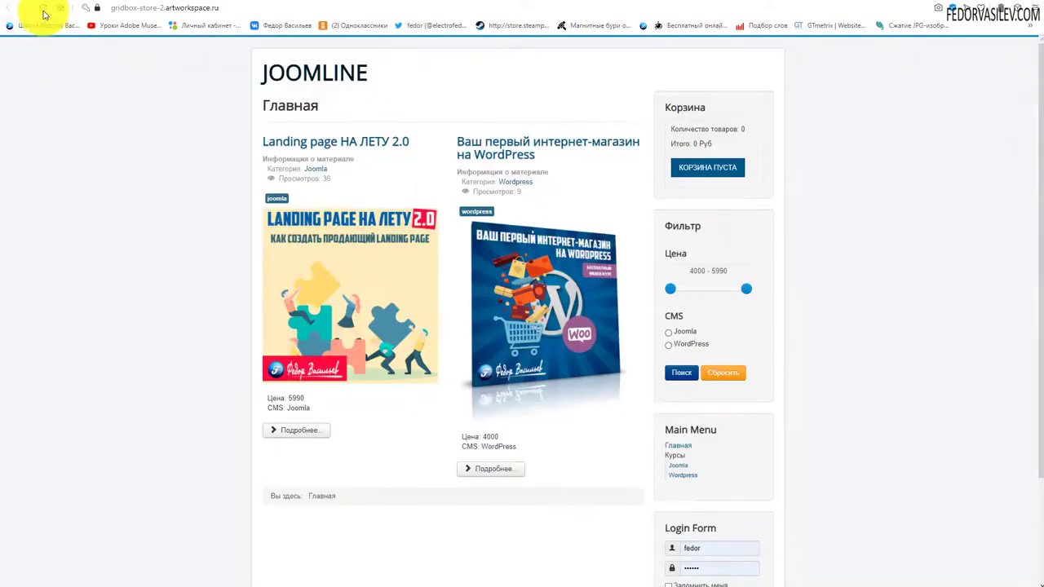
Step: Clear the browser cache for the last day and reload the site's home page
left_click(44, 12)
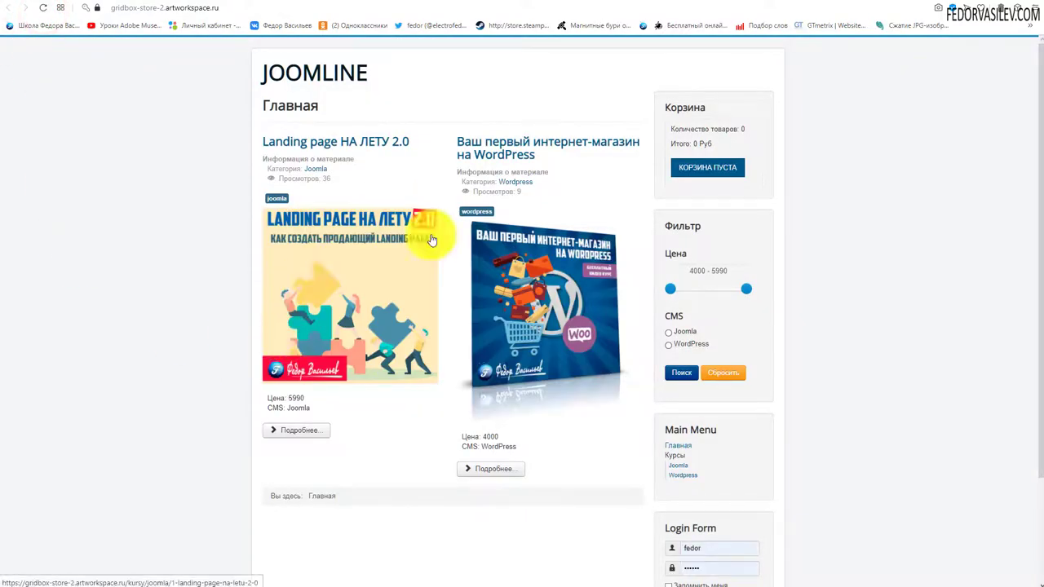
left_click(1003, 8)
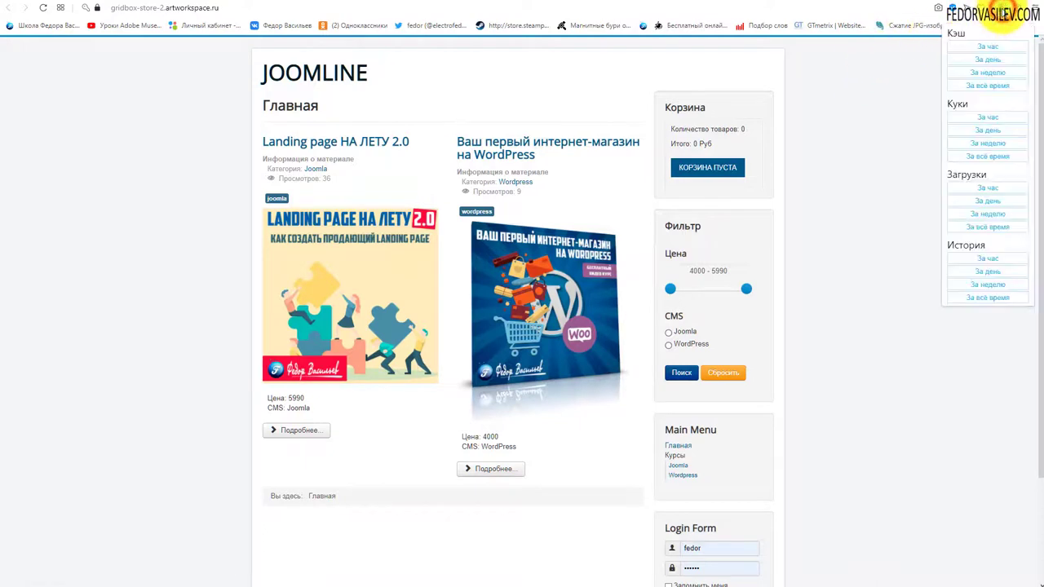
left_click(973, 63)
left_click(151, 154)
left_click(40, 10)
Step: Read the messages about the last save in the plugin manager, and locate Joomla's command for clearing the whole cache
left_click(577, 3)
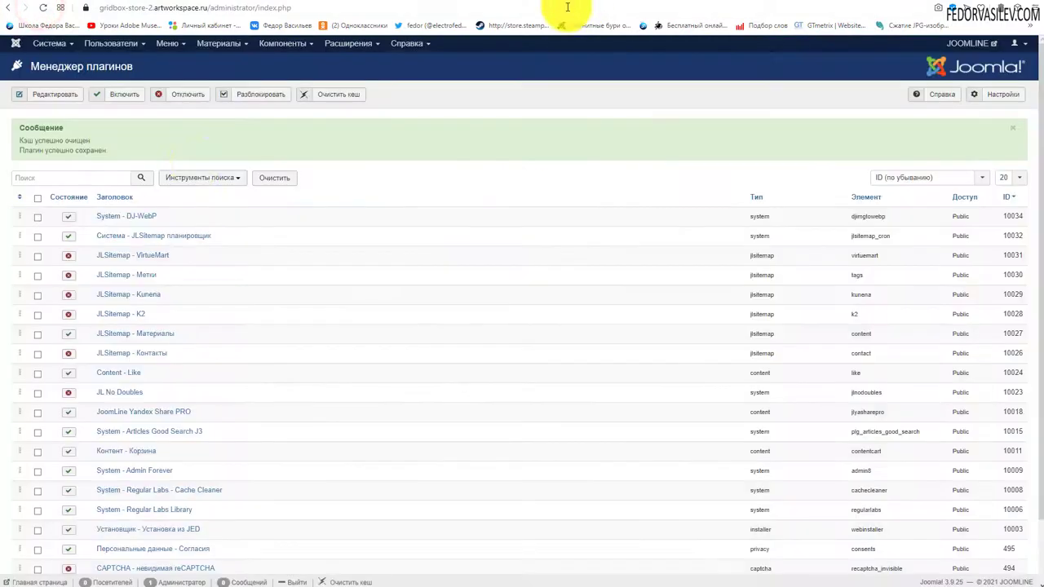
left_click_drag(114, 155, 19, 141)
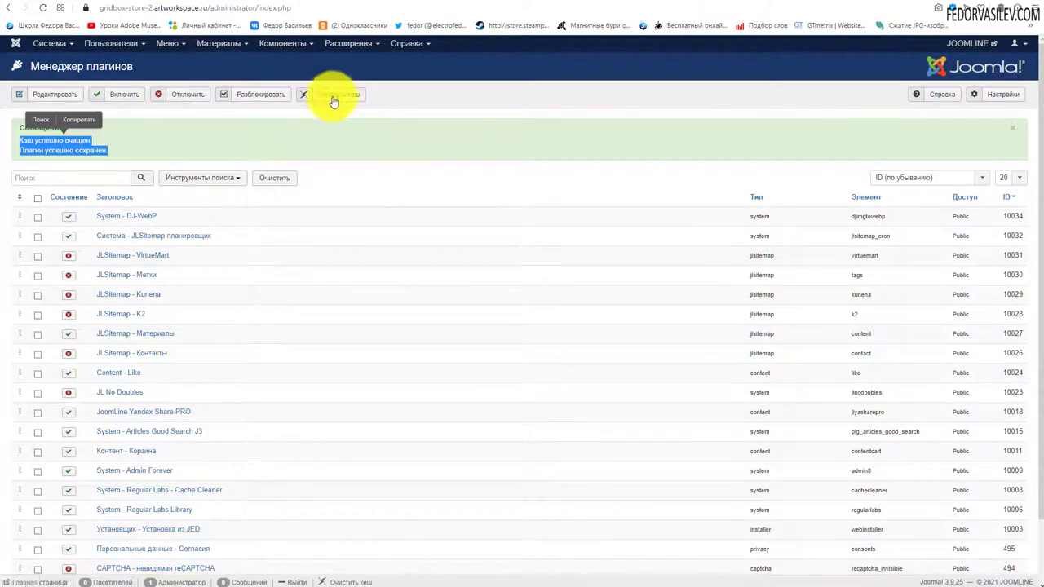
left_click(41, 45)
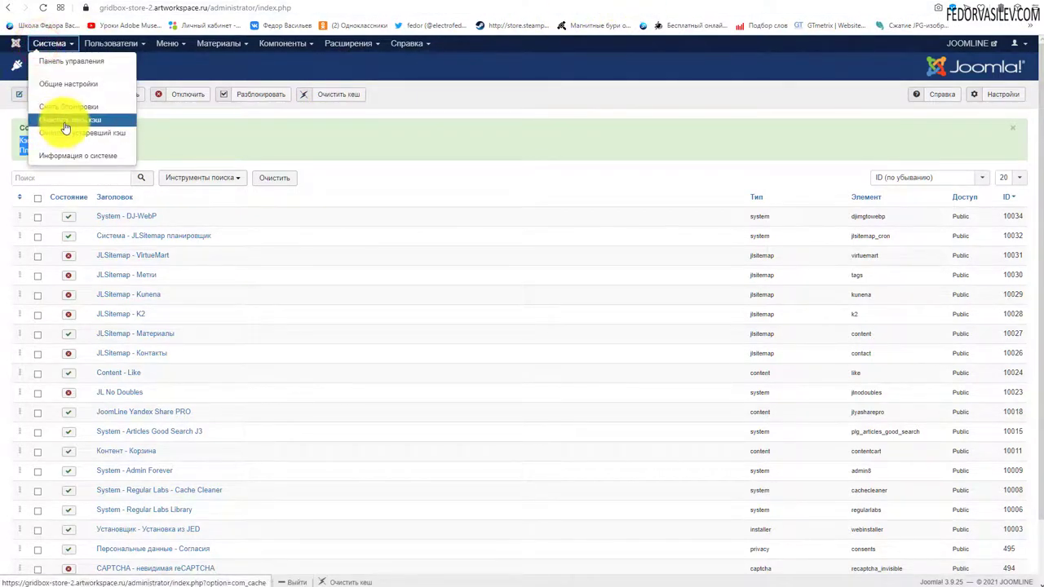
left_click(756, 83)
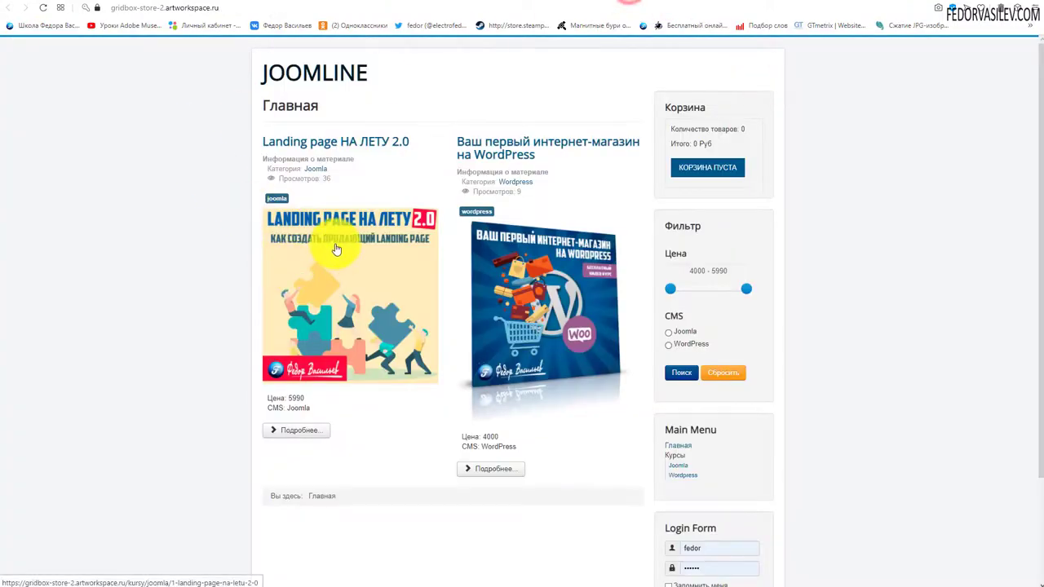
Step: Inspect the Landing page НА ЛЕТУ 2.0 image on the home page to check its source file format
right_click(334, 247)
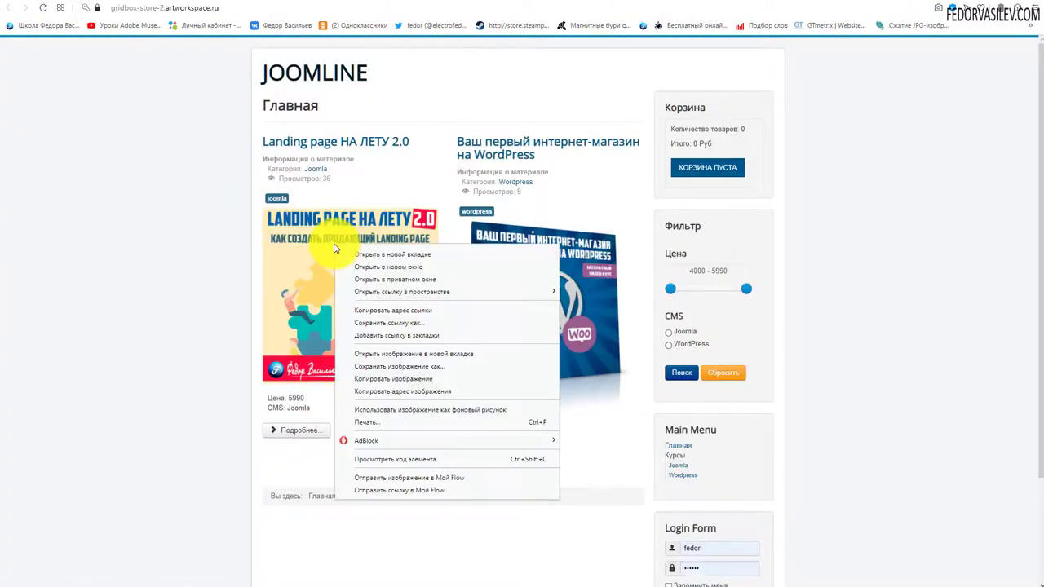
left_click(374, 459)
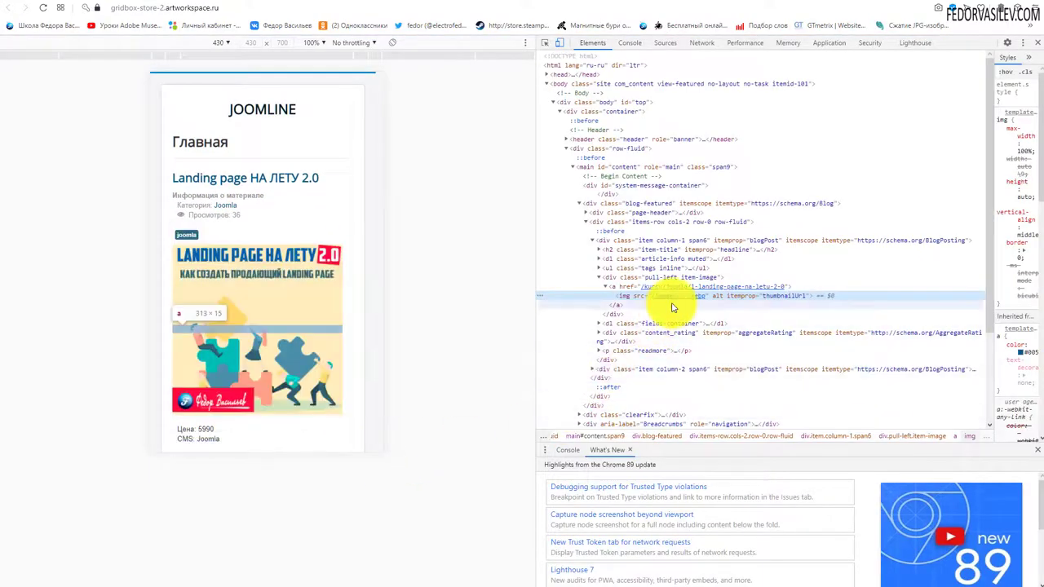
mouse_move(659, 296)
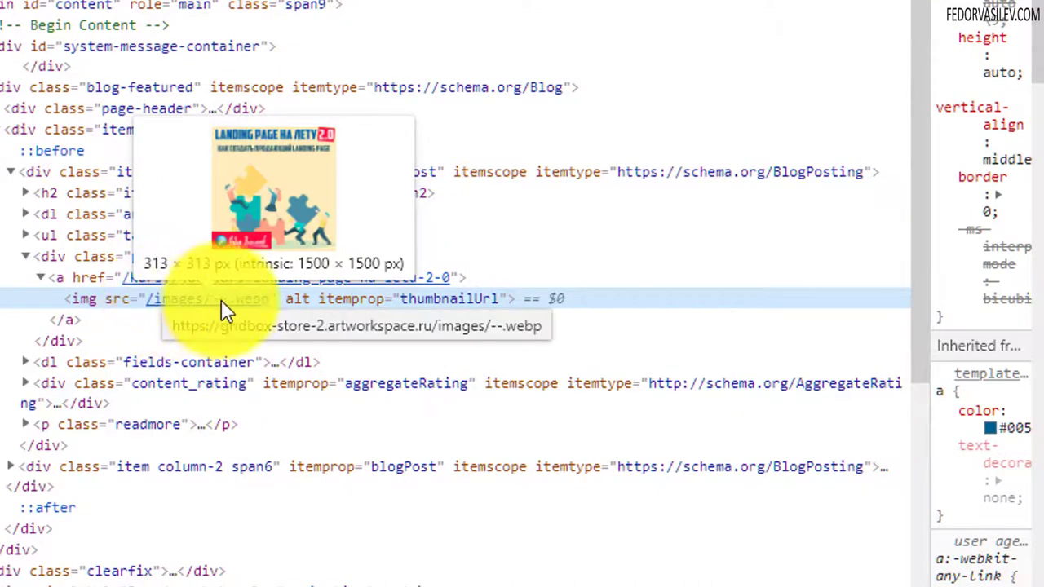
mouse_move(238, 317)
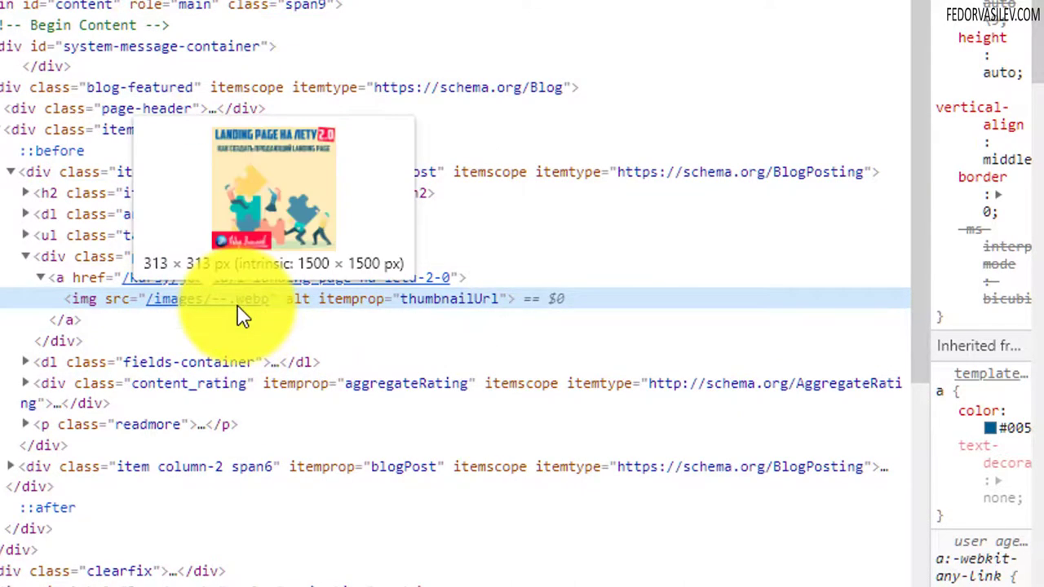
key("F12")
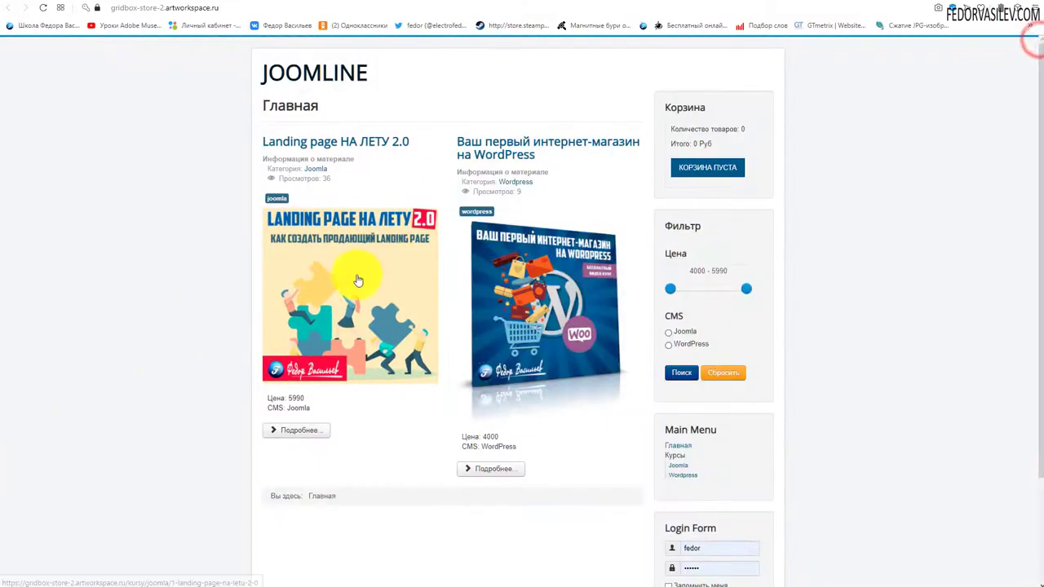
Step: Inspect the WordPress course image on the home page to check its source file format, and return to the plugin manager
right_click(502, 294)
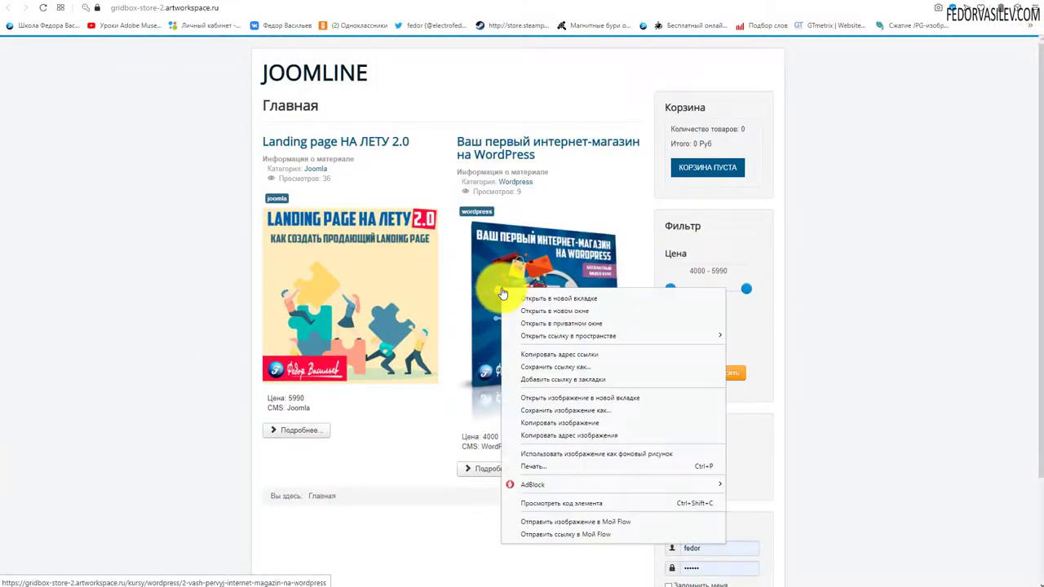
left_click(537, 503)
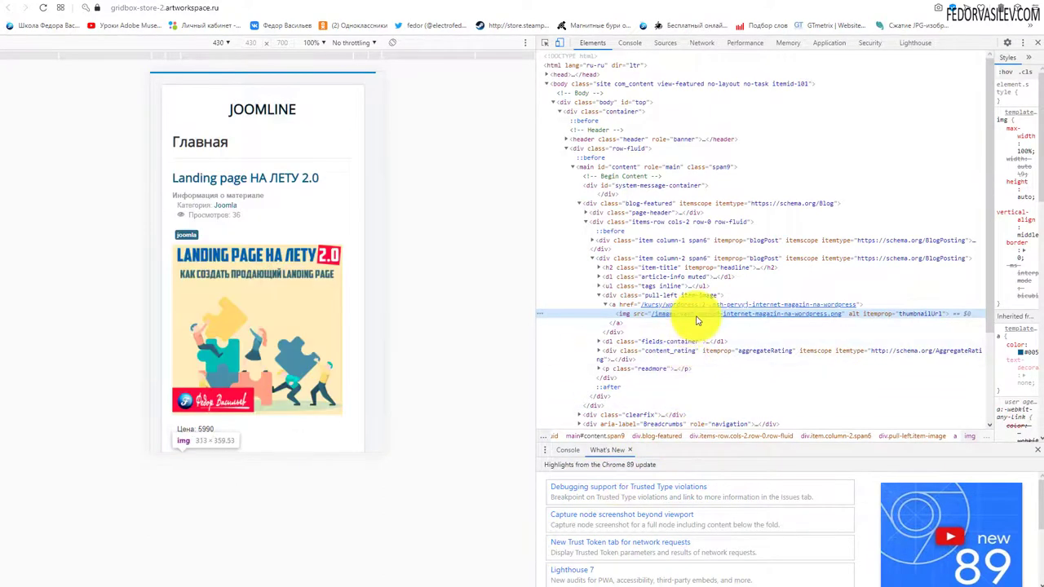
mouse_move(697, 321)
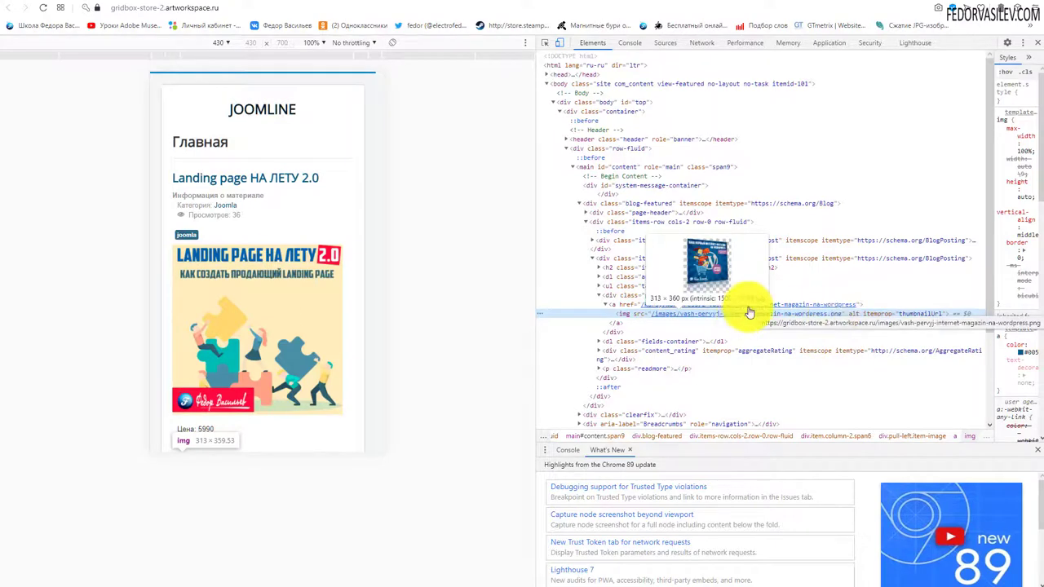
left_click(1038, 45)
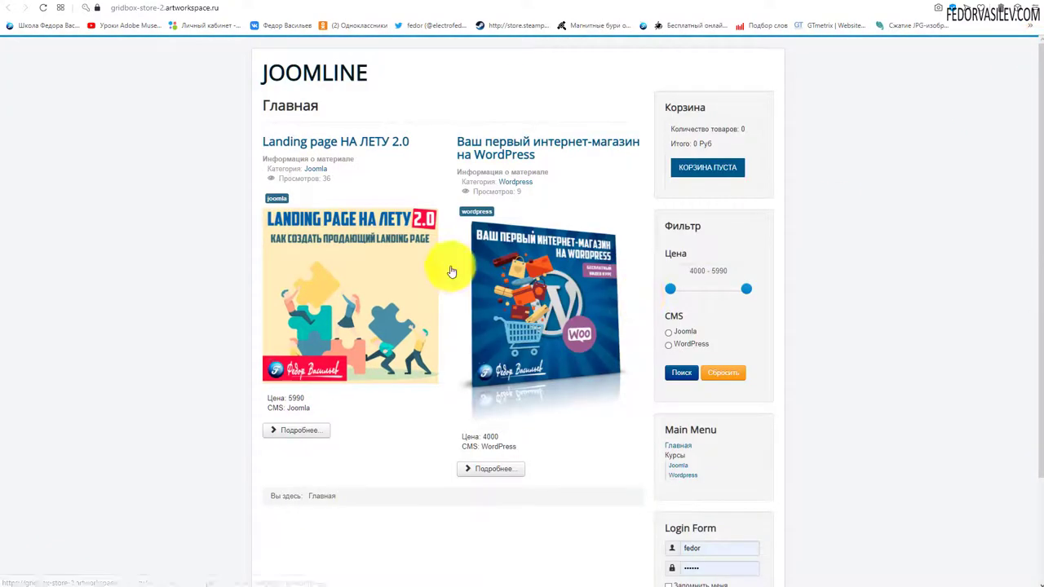
left_click(575, 3)
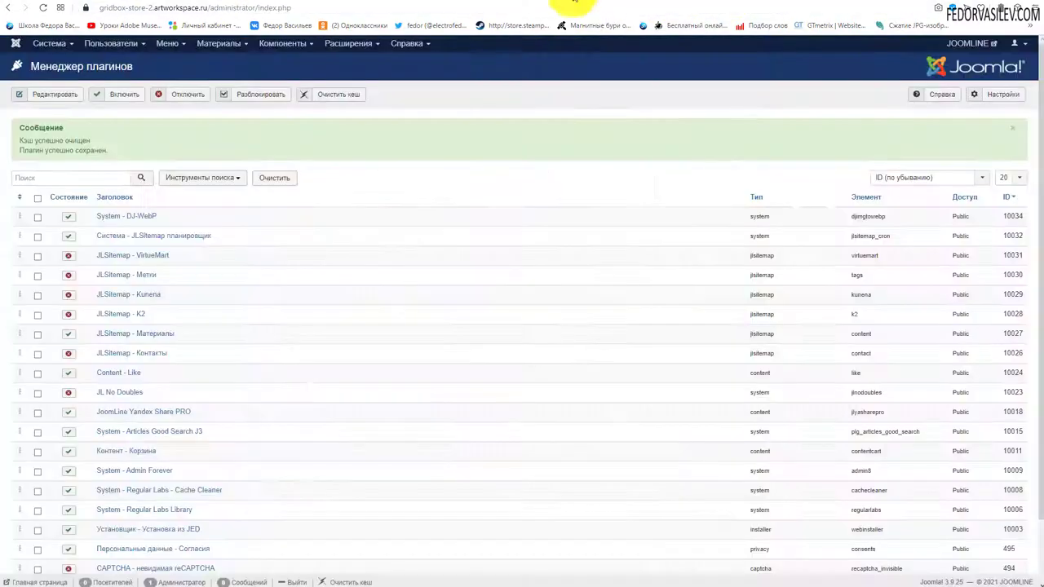
Step: Open the article Ваш первый интернет-магазин на WordPress in the article manager and preview its intro and full-text images
left_click(207, 50)
left_click(214, 62)
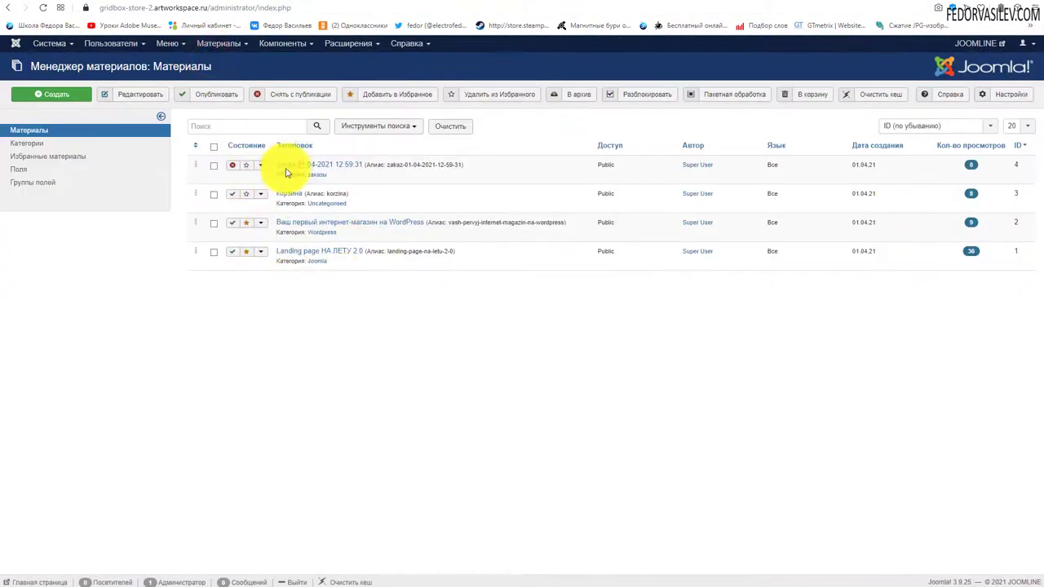
left_click(282, 224)
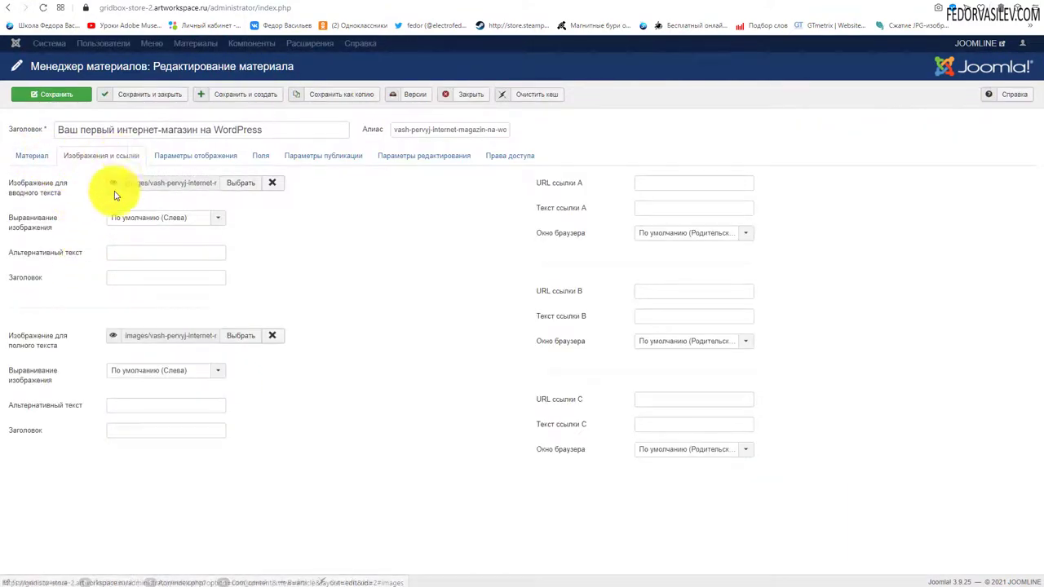
mouse_move(114, 186)
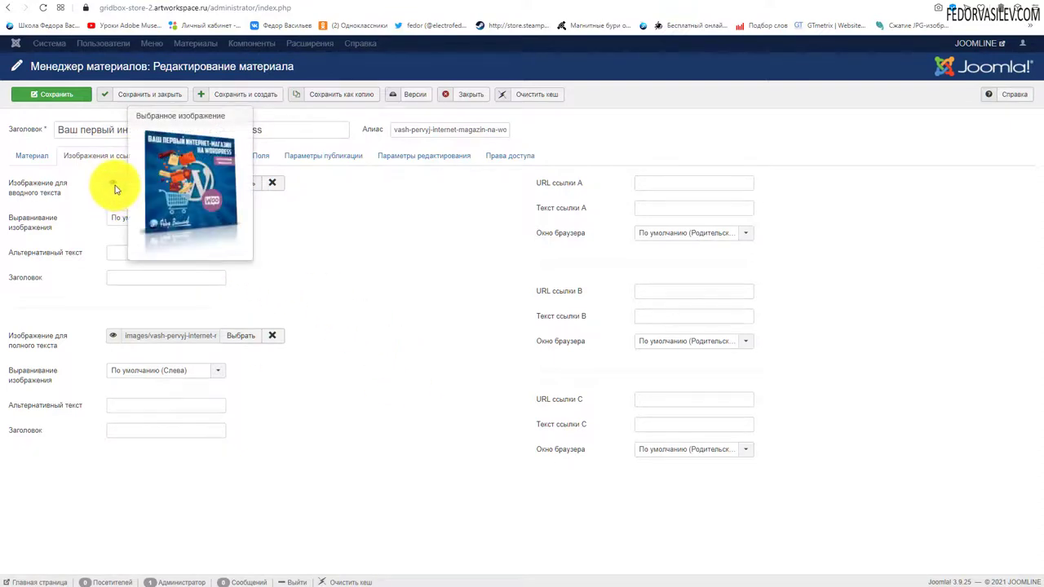
mouse_move(112, 336)
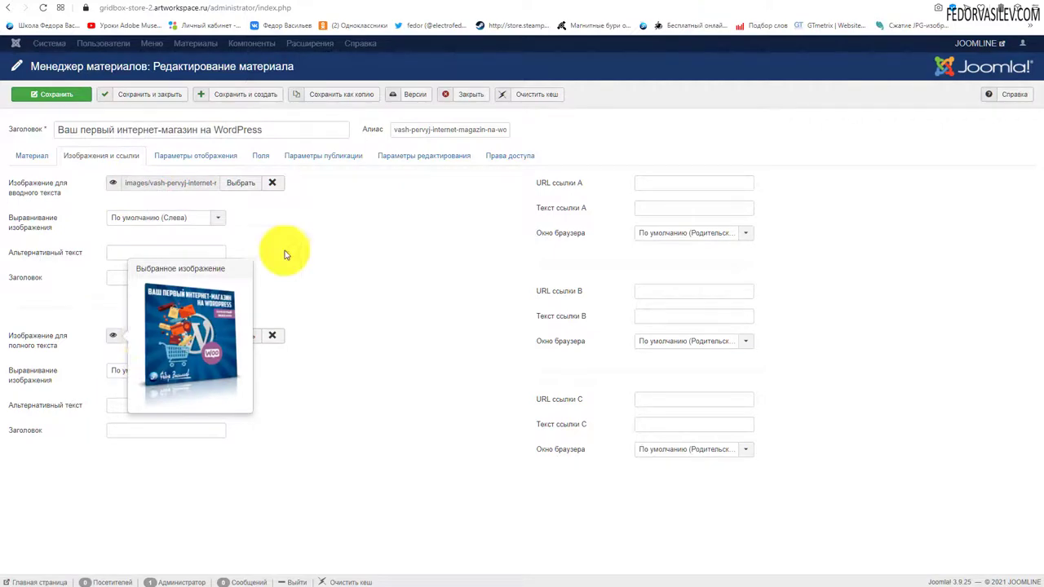
Step: Inspect the image on the WordPress course's public article page to check its source file format, and return to the article editor
left_click(622, 4)
left_click(551, 312)
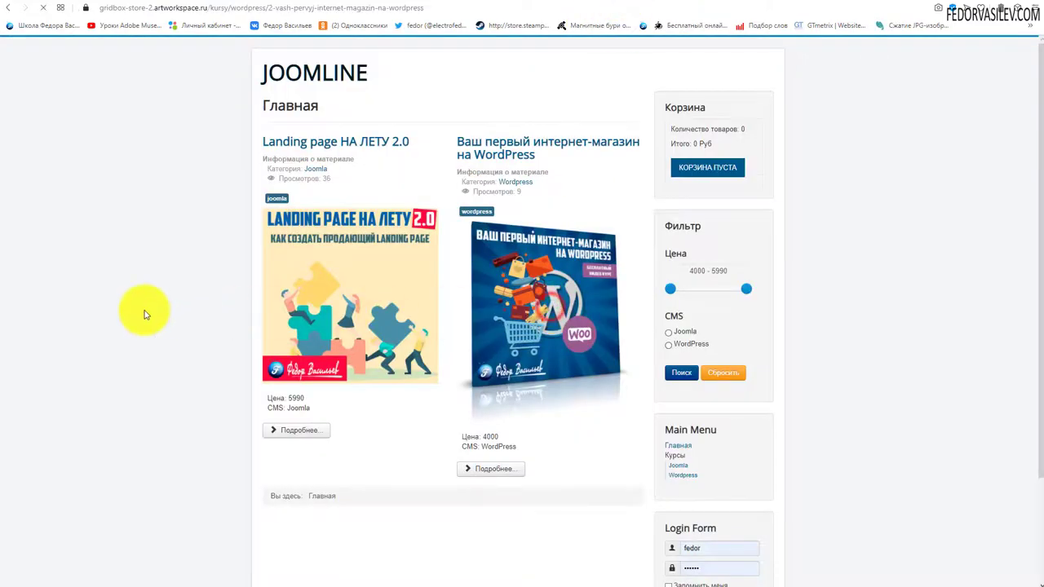
scroll(473, 413, "down", 5)
scroll(456, 343, "up", 1)
right_click(440, 266)
left_click(466, 388)
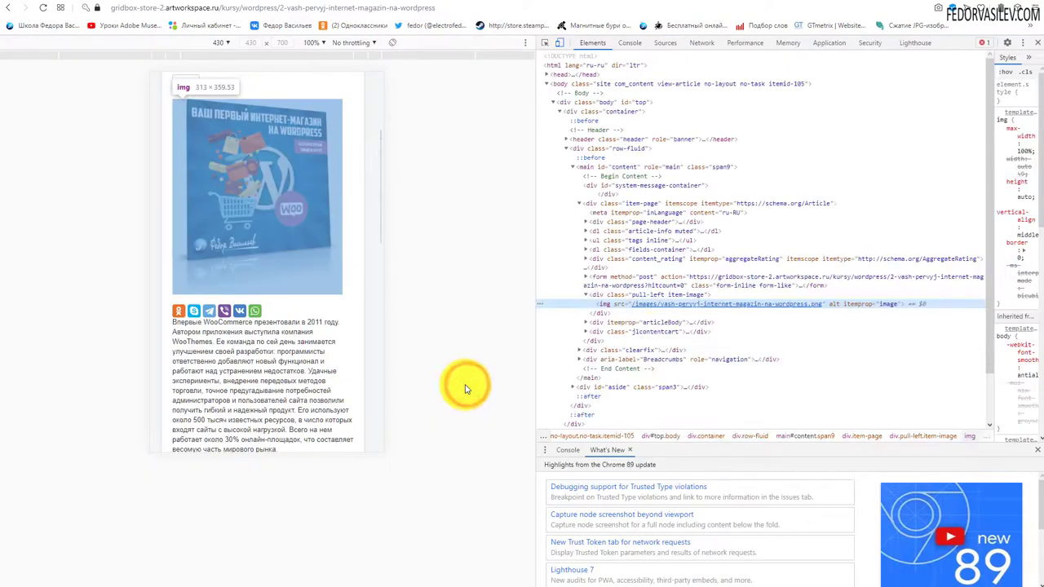
mouse_move(792, 305)
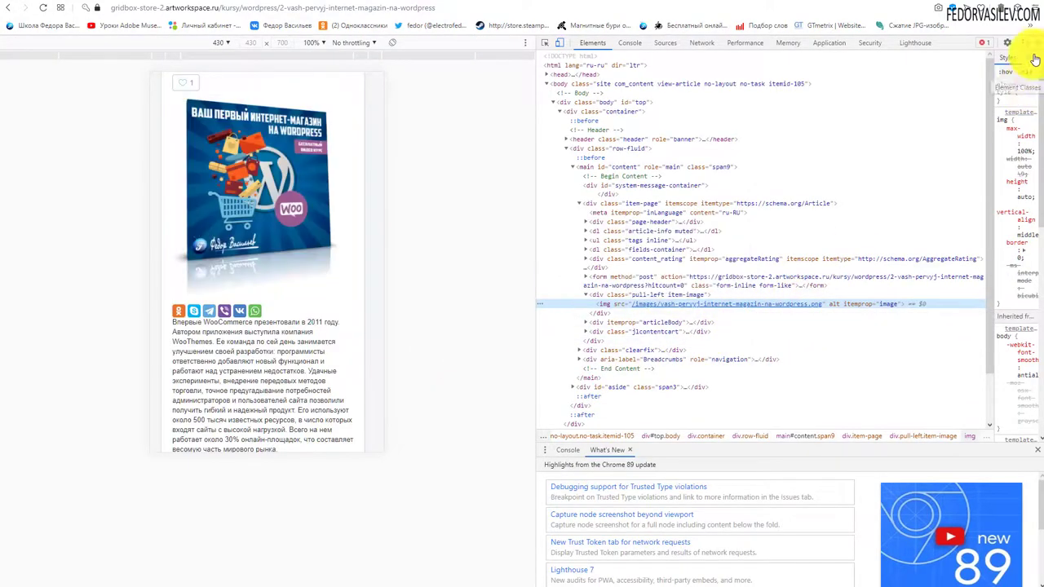
left_click(1038, 43)
left_click(579, 2)
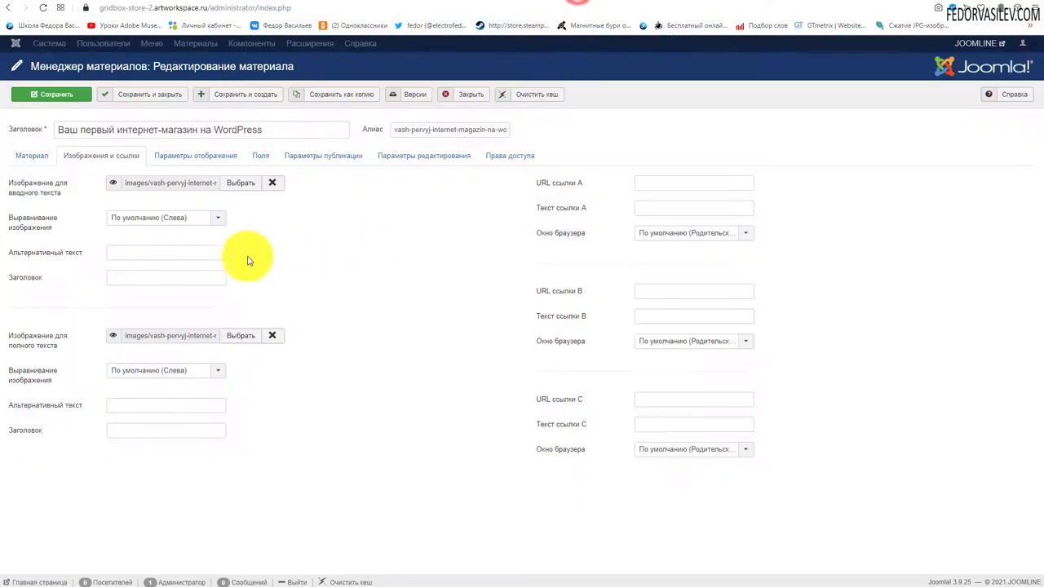
Step: Review the WordPress article's body text and browse the images available for insertion, without inserting one
left_click(48, 155)
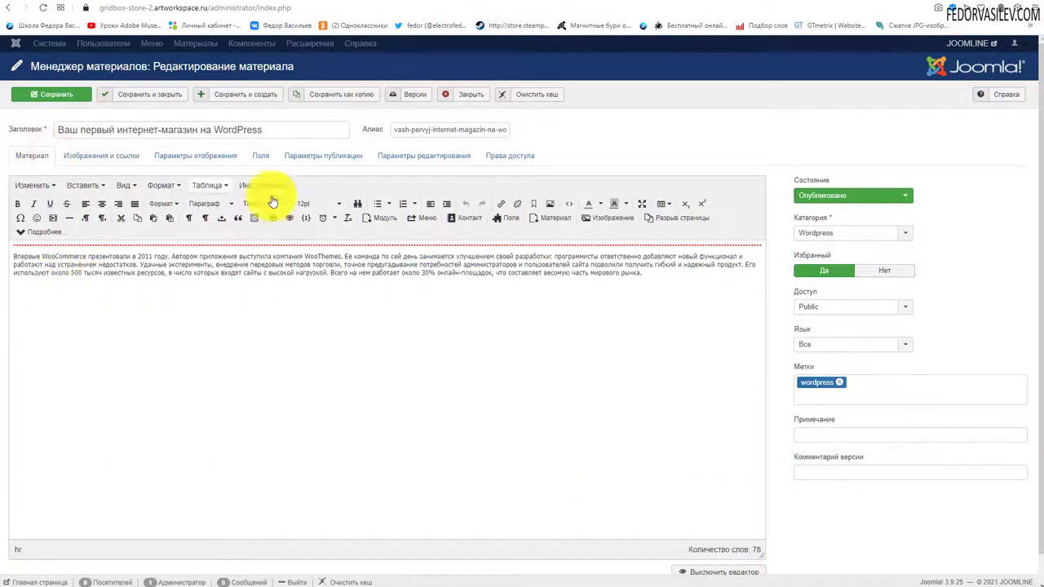
scroll(450, 411, "down", 1)
scroll(513, 391, "up", 1)
left_click(607, 218)
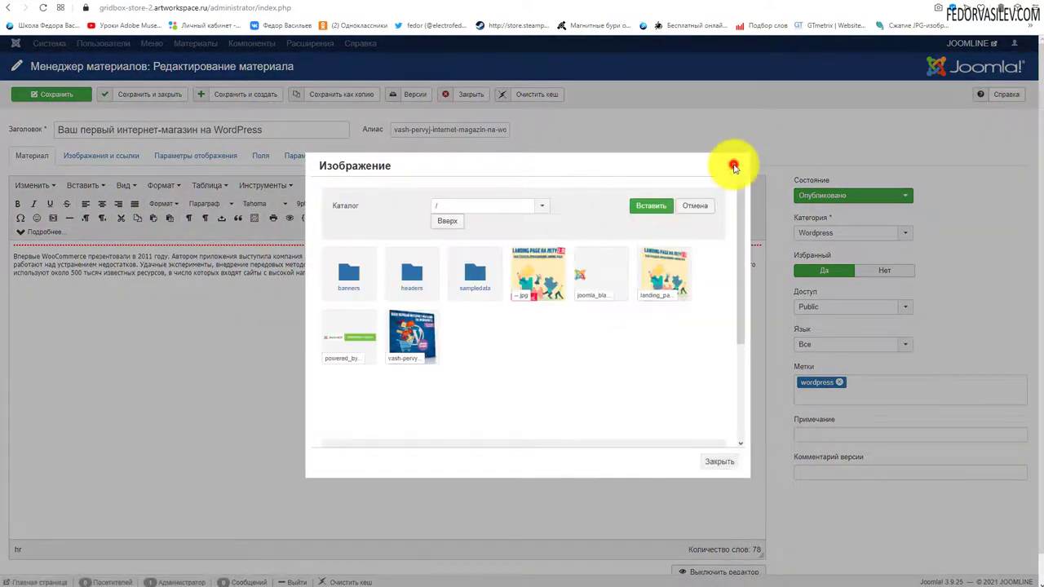
left_click(733, 165)
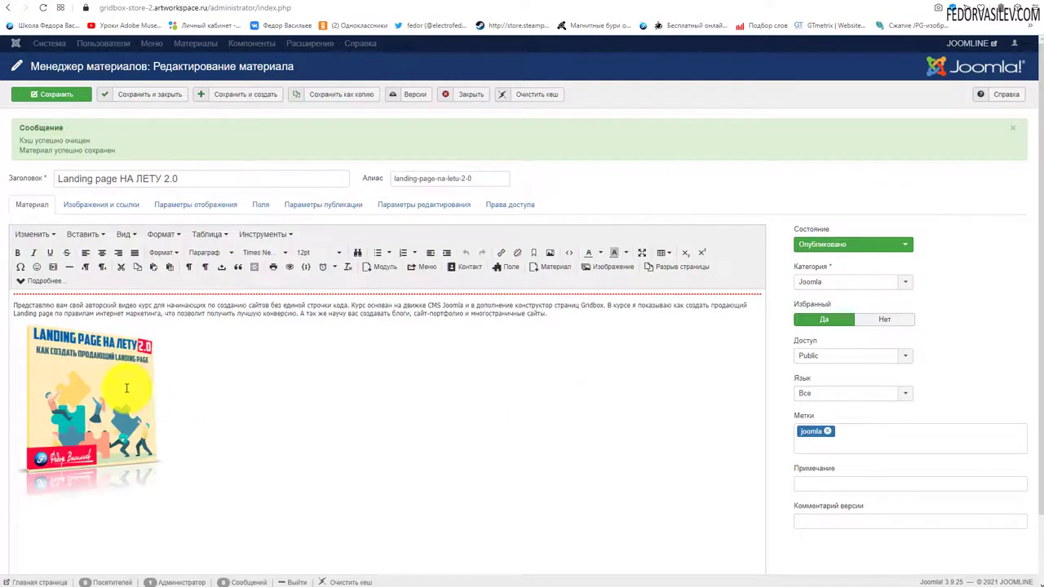
Step: Examine the image embedded in the Landing page НА ЛЕТУ 2.0 article text and preview the article's intro image
left_click(110, 389)
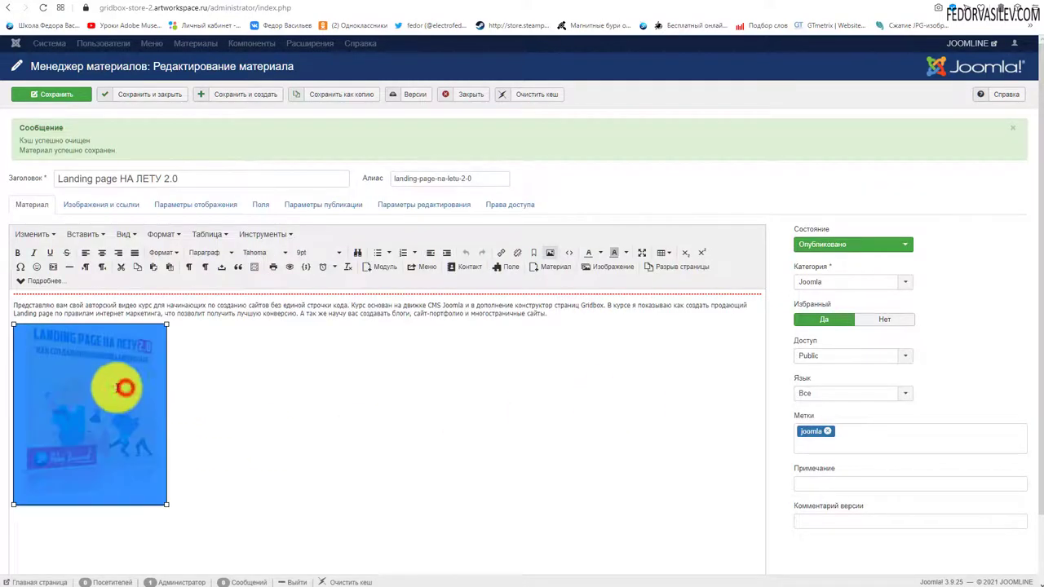
left_click(340, 403)
left_click(599, 265)
left_click(729, 165)
left_click(101, 205)
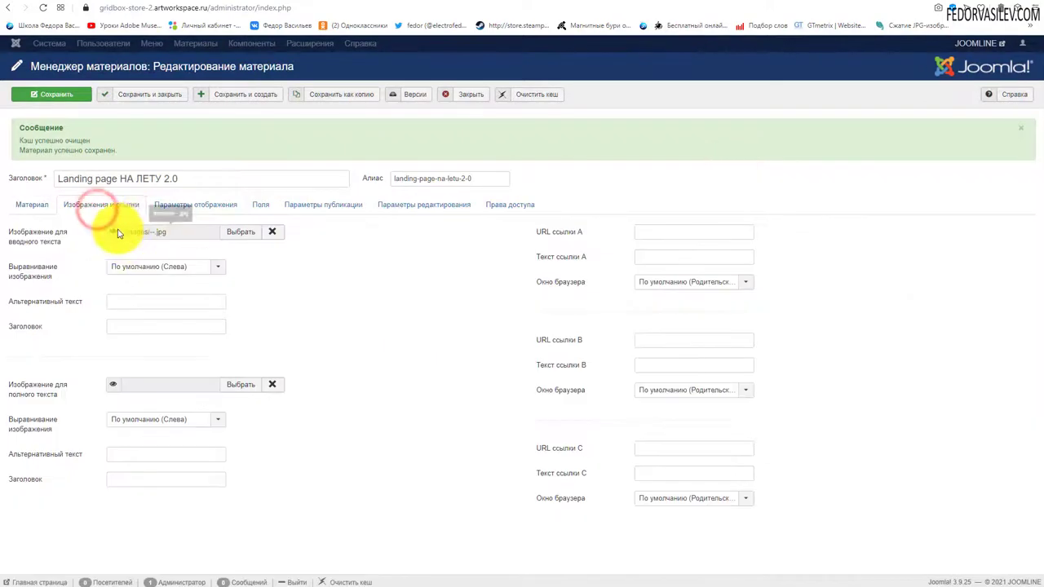
mouse_move(117, 234)
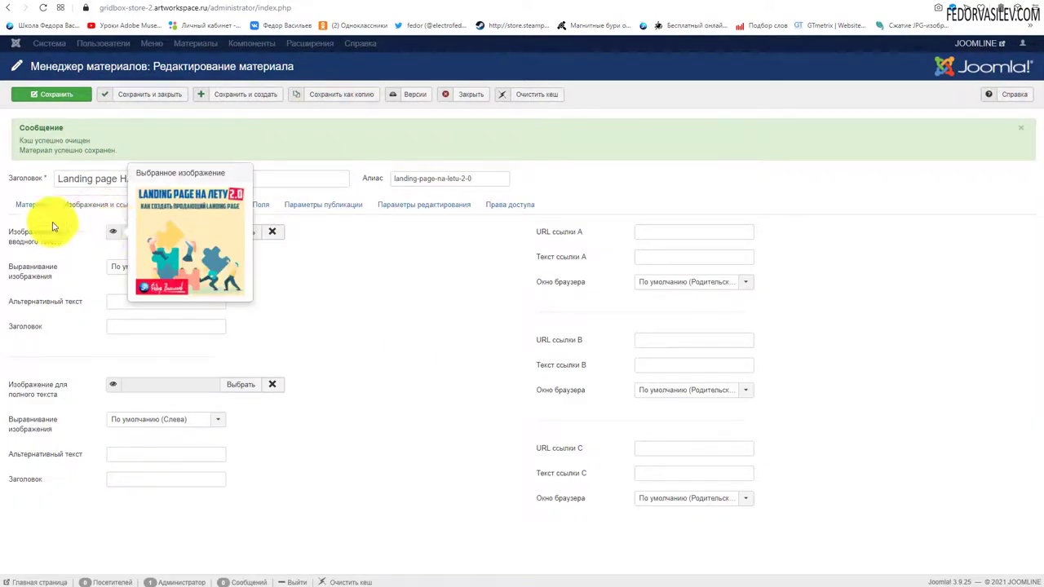
left_click(31, 204)
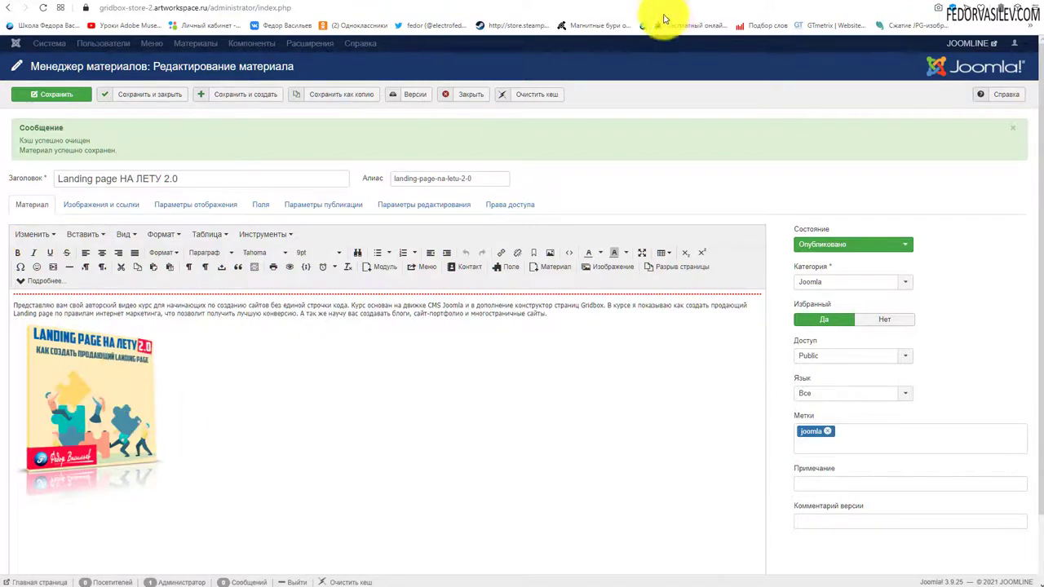
Step: Open the Landing page НА ЛЕТУ 2.0 article on the site and inspect its embedded image's source file format
key("ctrl+Tab")
left_click(285, 67)
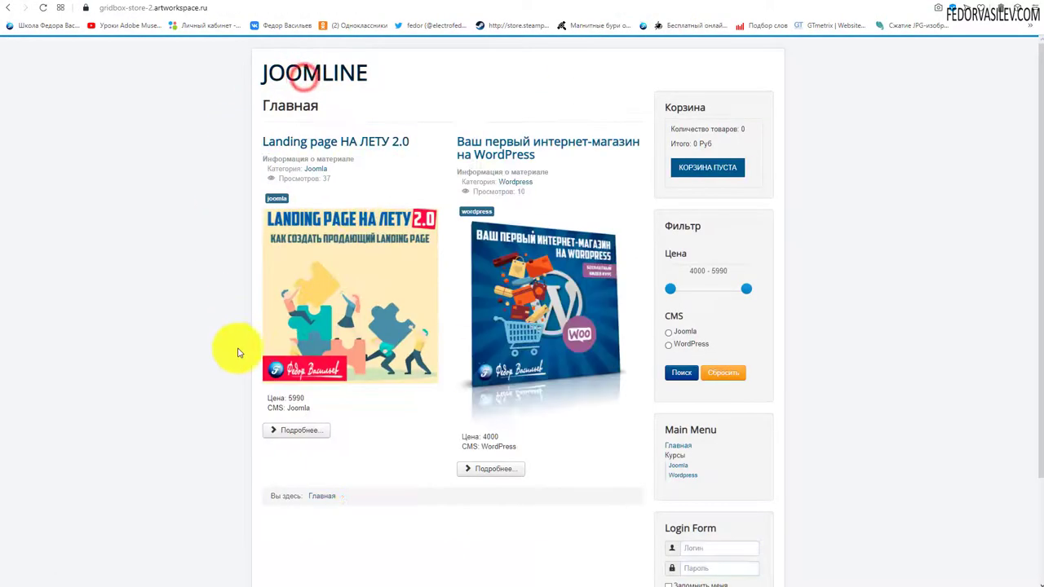
left_click(340, 263)
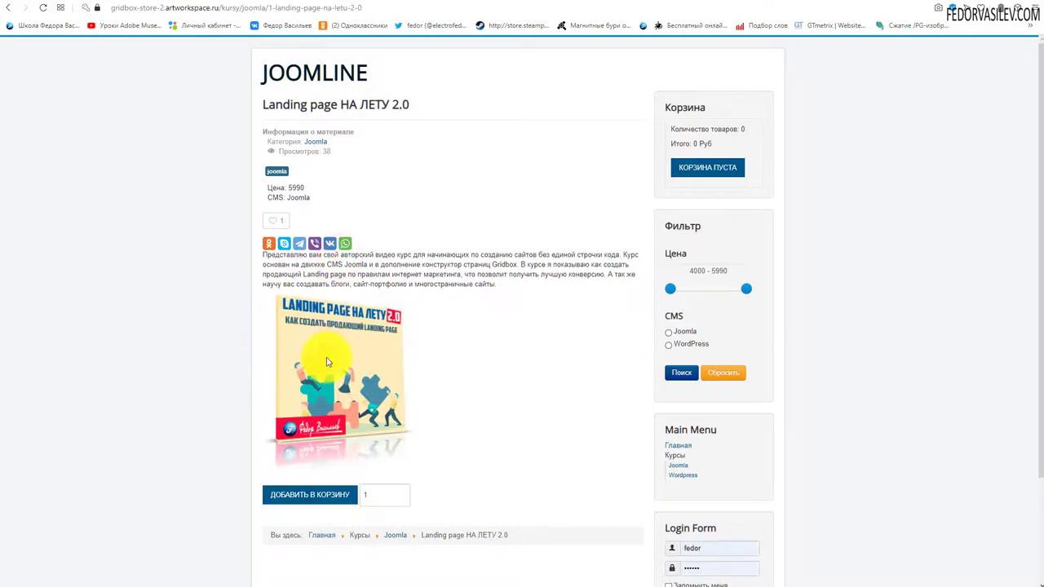
right_click(328, 359)
left_click(367, 474)
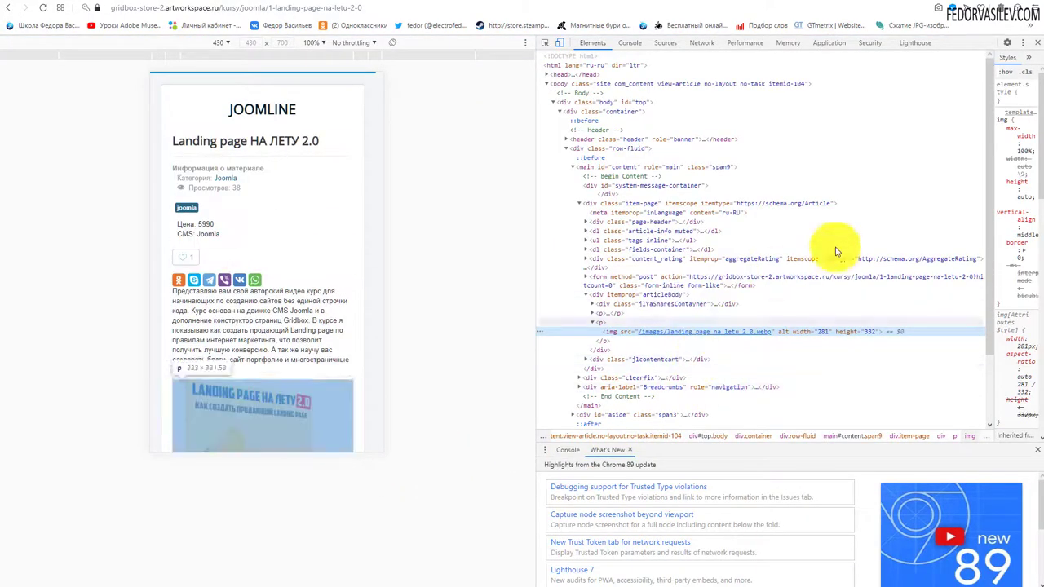
left_click(1034, 45)
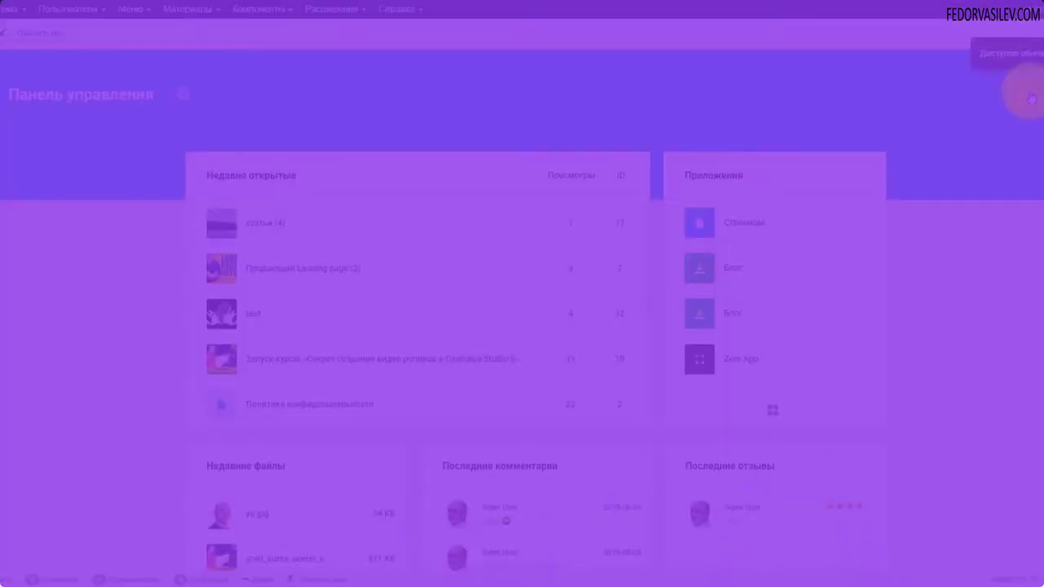
left_click(1025, 95)
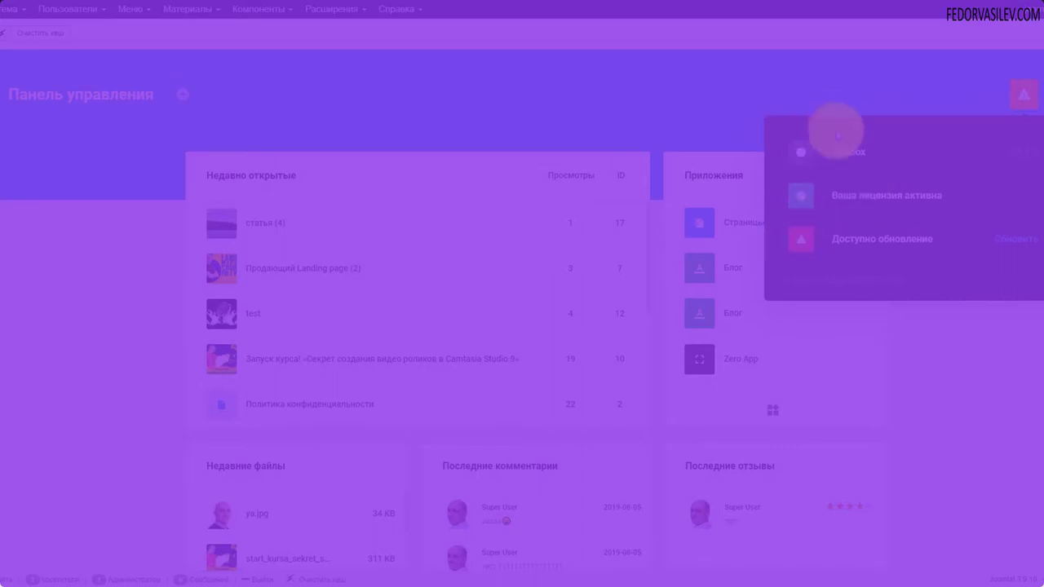
left_click(856, 208)
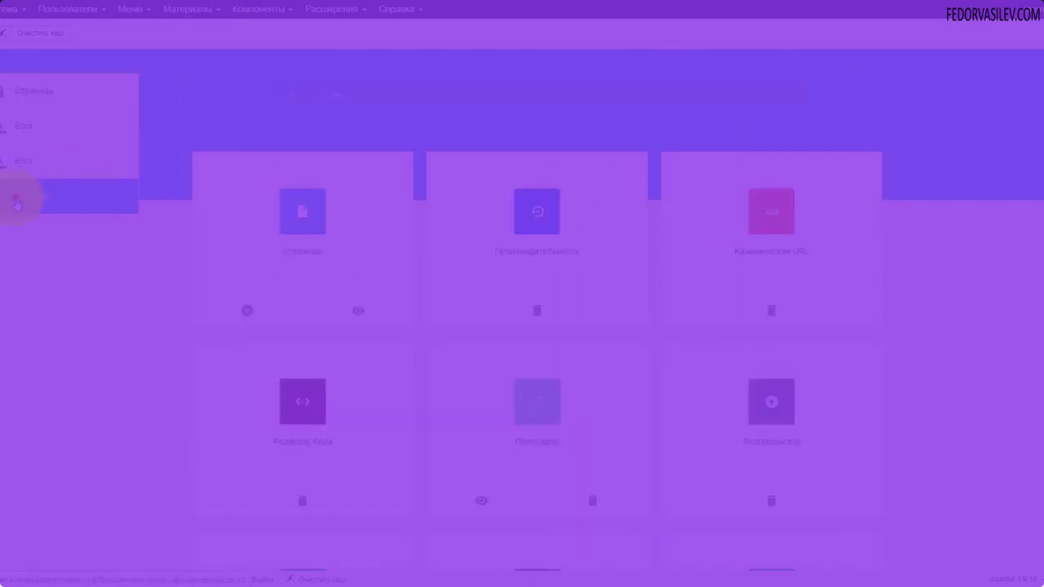
left_click(14, 197)
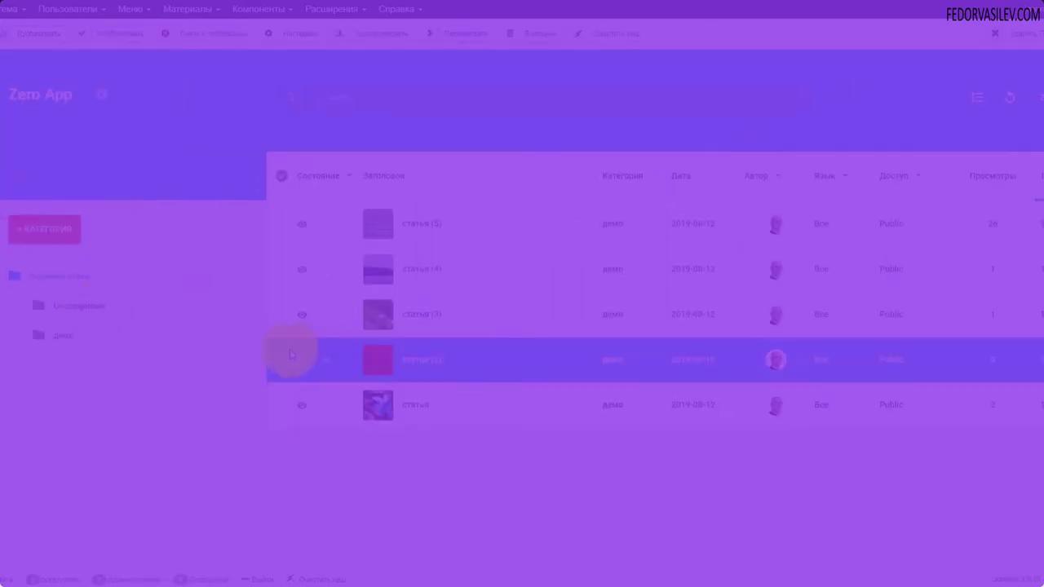
left_click(101, 95)
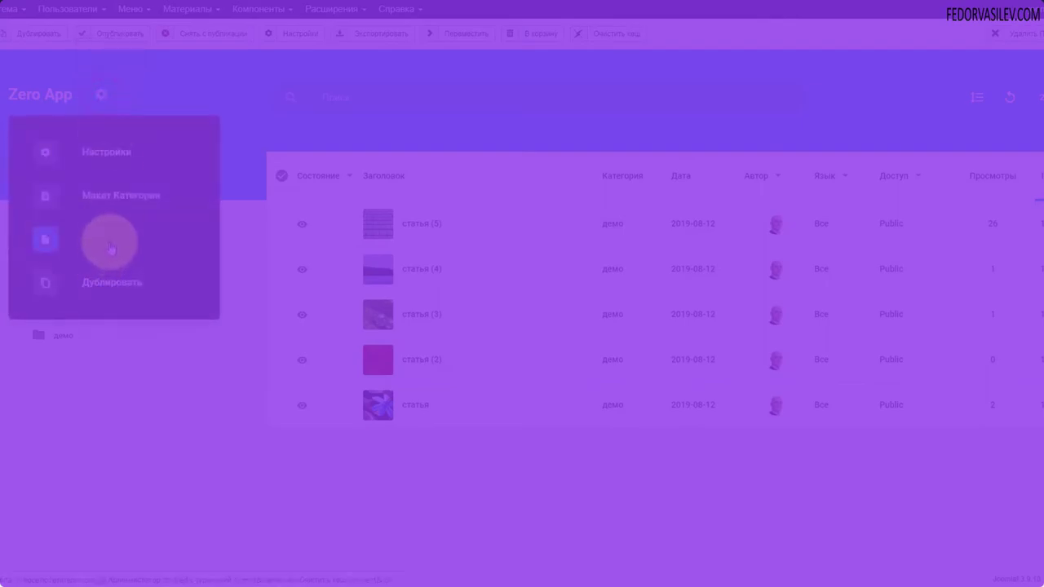